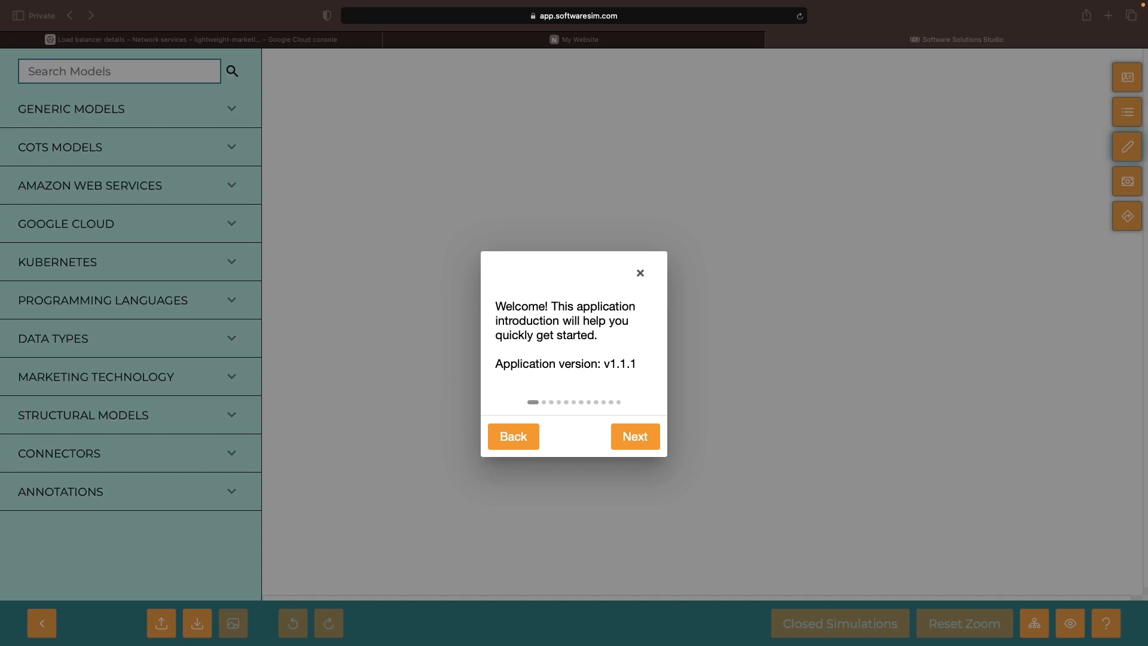
Dismiss the welcome introduction, find the Compute Engine model with the search term "compute", and place it in the middle of the canvas
left_click(639, 273)
left_click(141, 70)
type("compute")
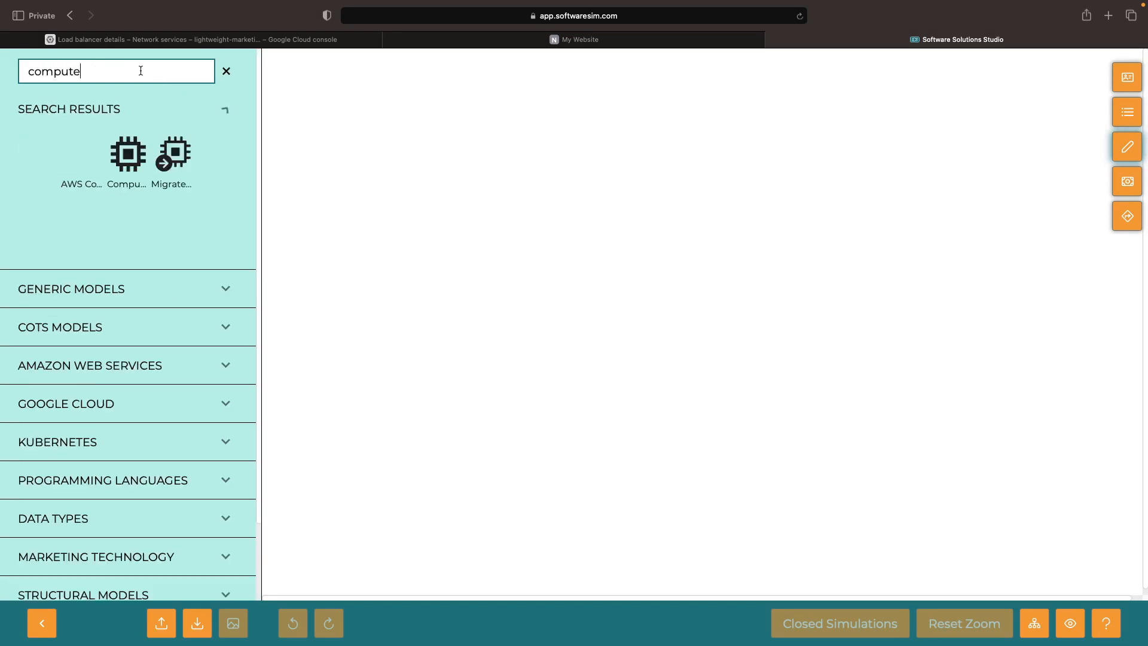
left_click_drag(124, 158, 670, 363)
Give the Compute Engine block the short description "Origin server behind the Google Cloud Load Balancing (no changes required)" and save it
right_click(661, 335)
left_click(669, 358)
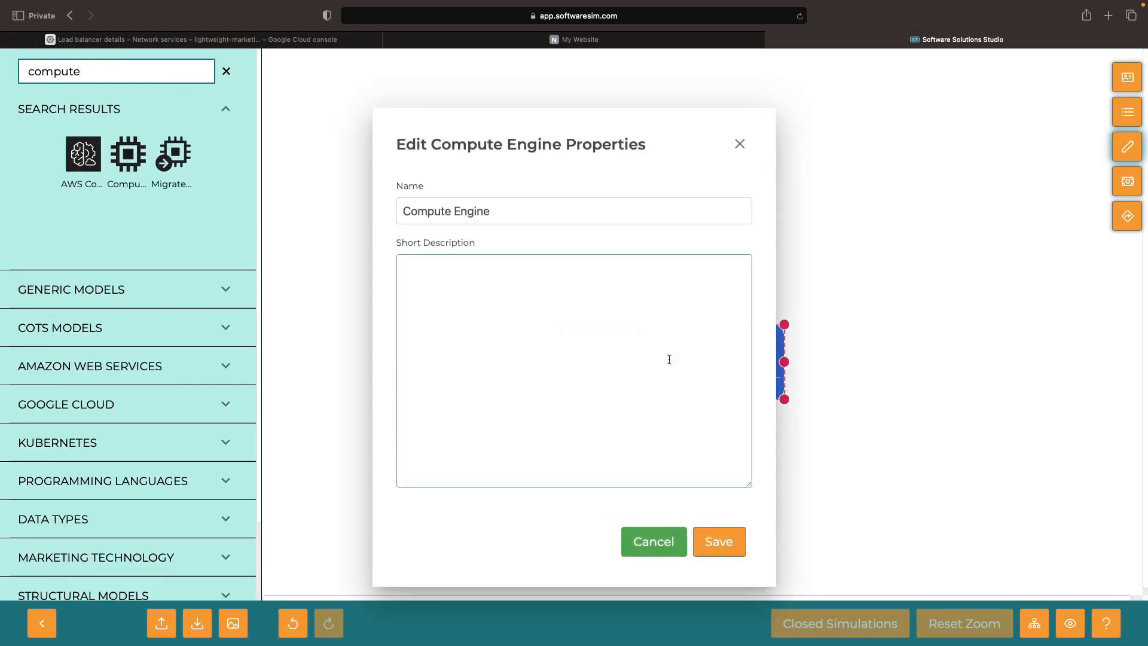
left_click(669, 359)
type("Origin server behind the Google ")
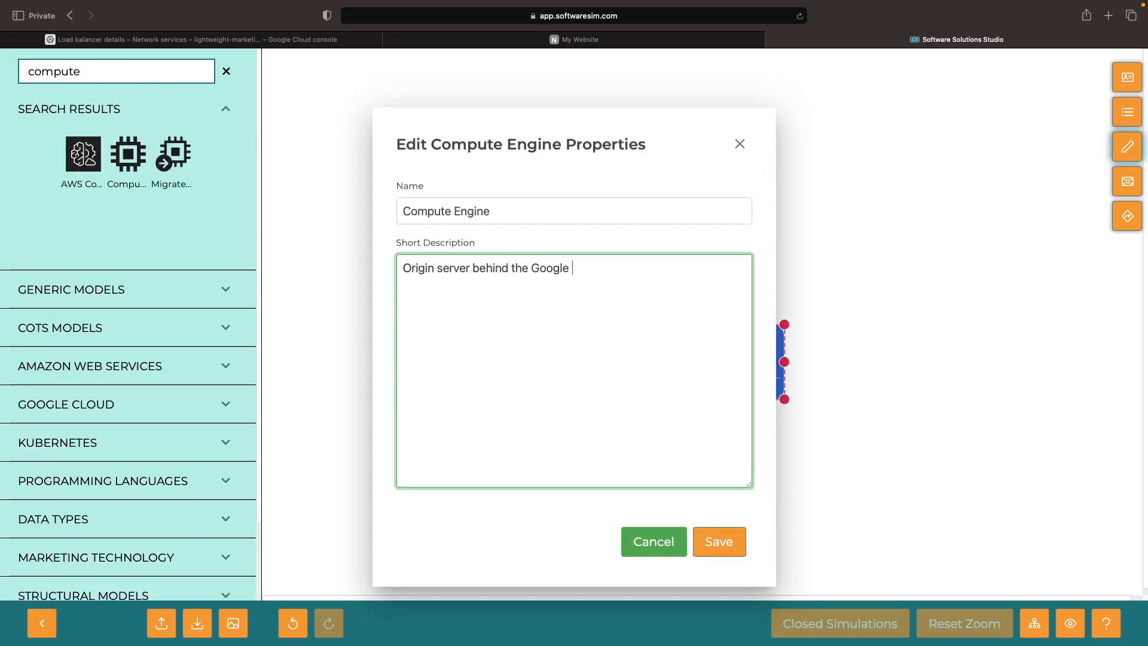
type("Cloud Load Balancing (no changes req")
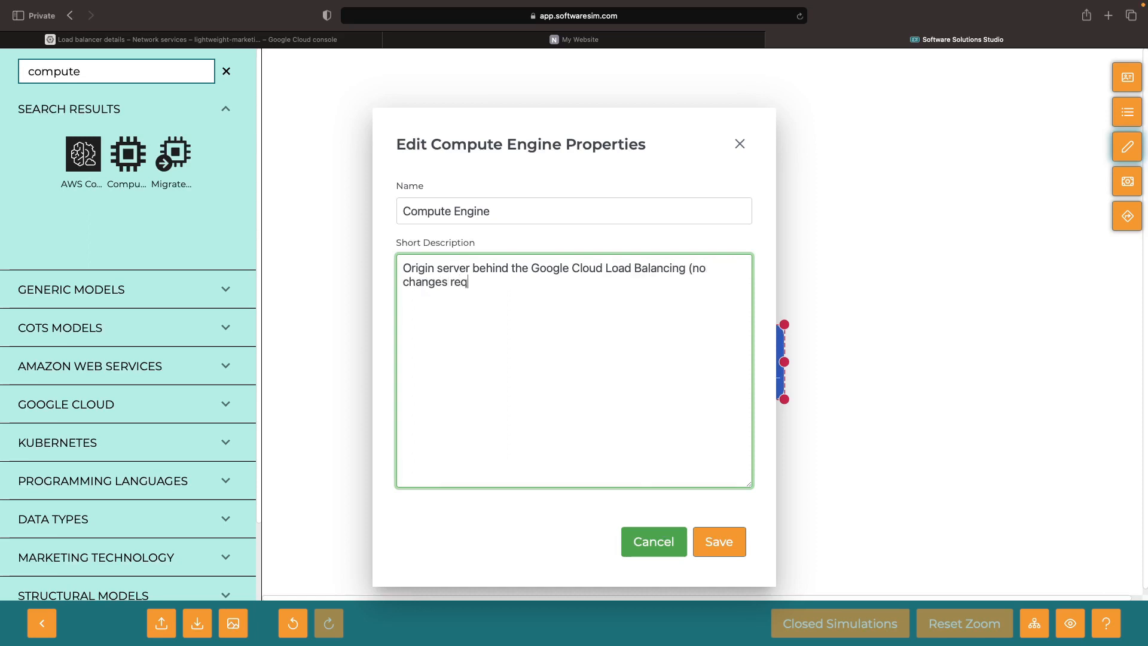
type("uired)")
left_click(720, 540)
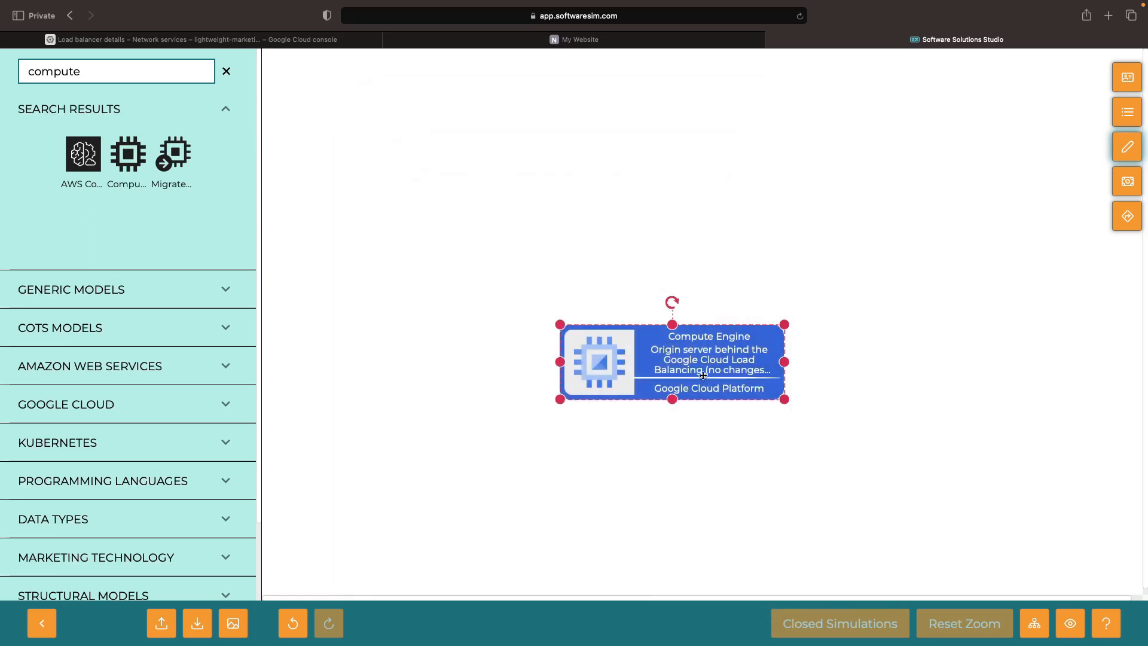
Widen the Compute Engine block to fit its full description and shift it slightly to the left
left_click_drag(789, 359, 815, 361)
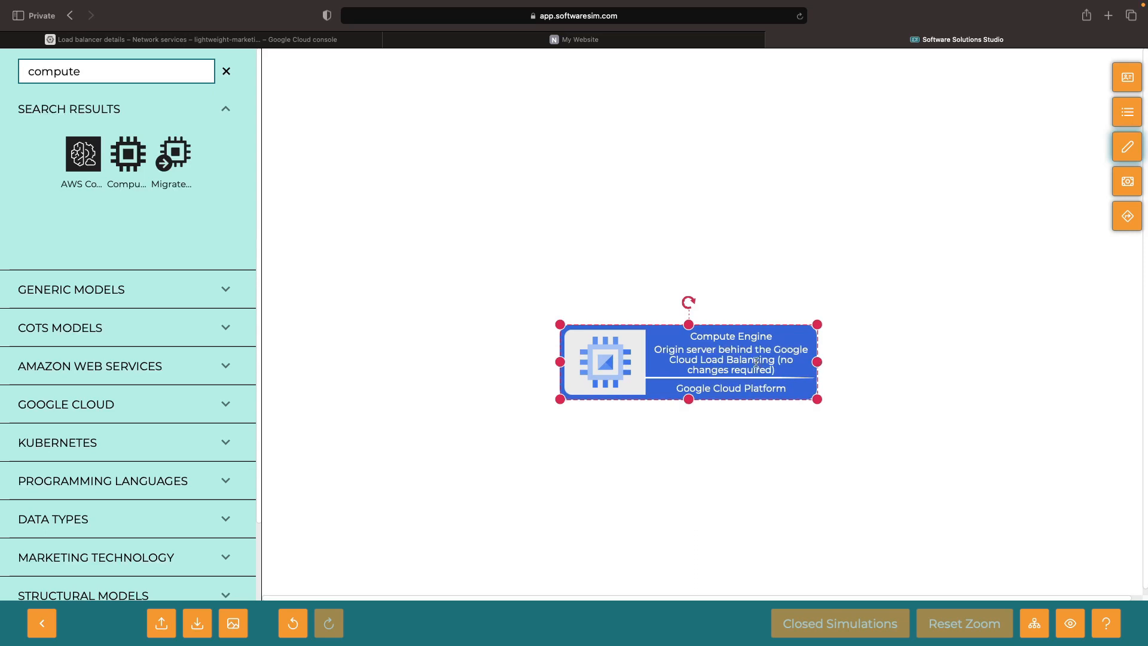
left_click_drag(728, 321, 703, 324)
left_click(656, 269)
Search the models for "cloud load" and place a Cloud Load Balancing block above and to the right of Compute Engine
double_click(137, 79)
type("cloud")
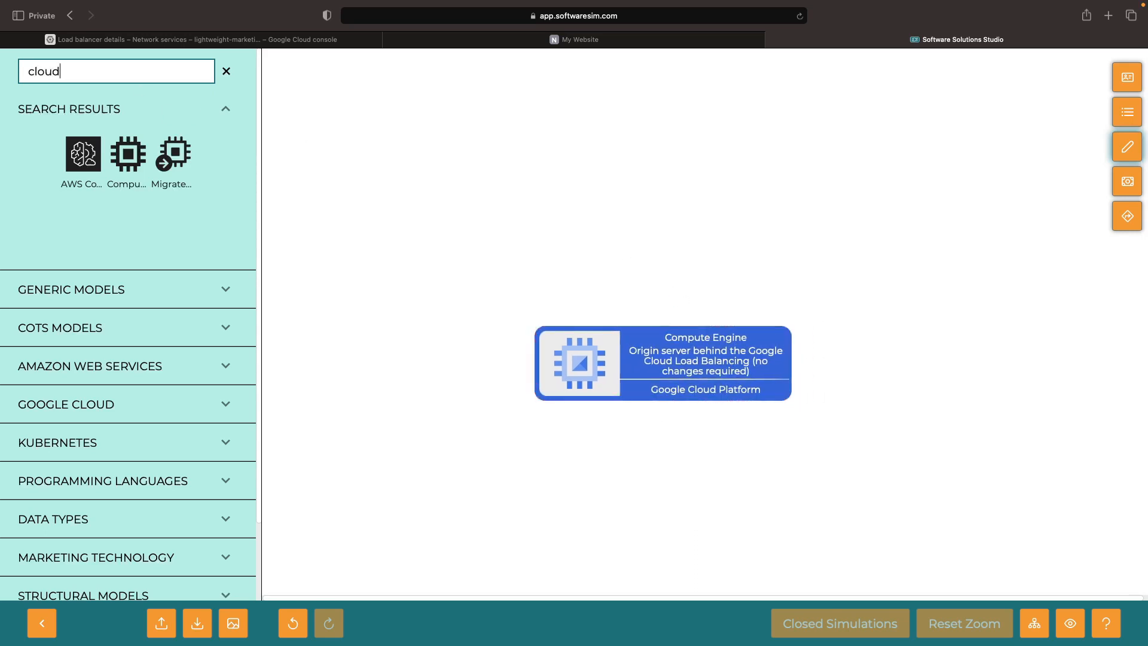
type(" load")
left_click_drag(128, 154, 777, 227)
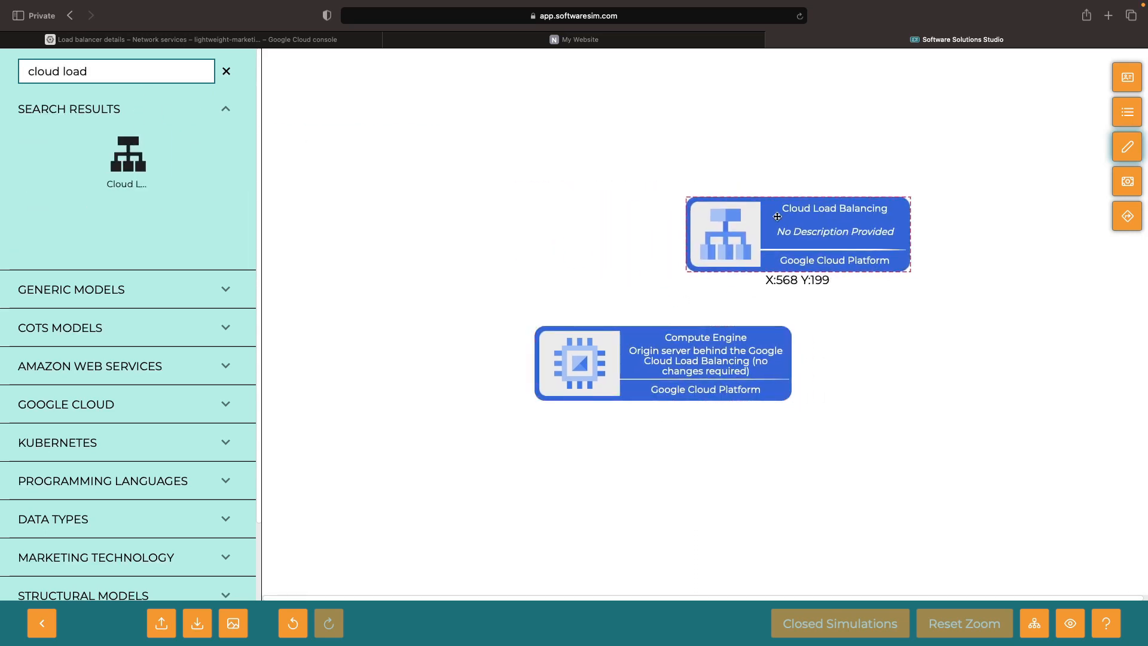
Set the Cloud Load Balancing block's short description to "Normal website serving (e.g., example.com domain)" and save it
right_click(774, 216)
left_click(795, 229)
type("Normal website")
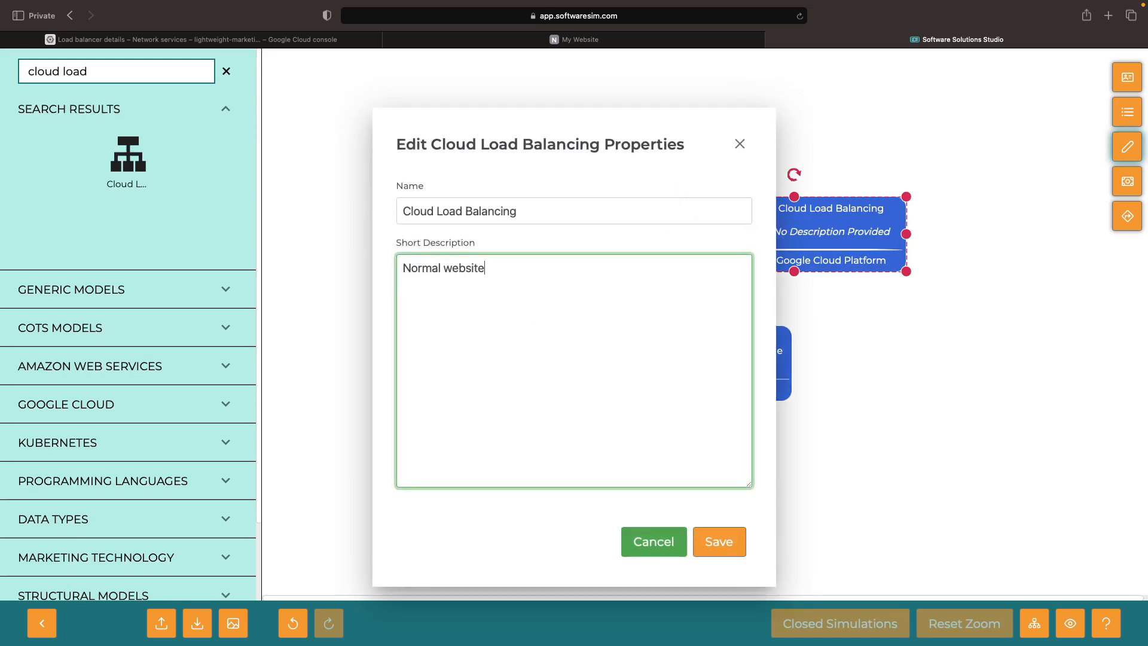
type(" serving (e.g., example.com domain)")
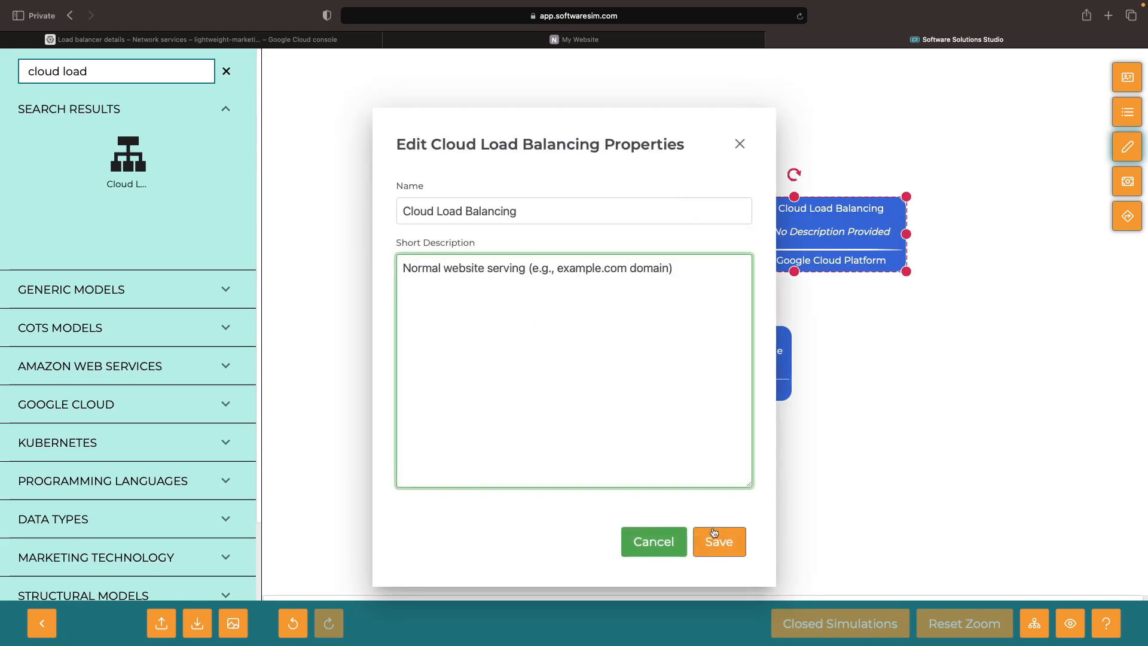
left_click(714, 532)
Add a second Cloud Load Balancing block left of the first, described as "Redirect serving to remove the "www" subdomain"
left_click_drag(123, 143, 536, 216)
right_click(527, 229)
left_click(550, 243)
left_click(519, 281)
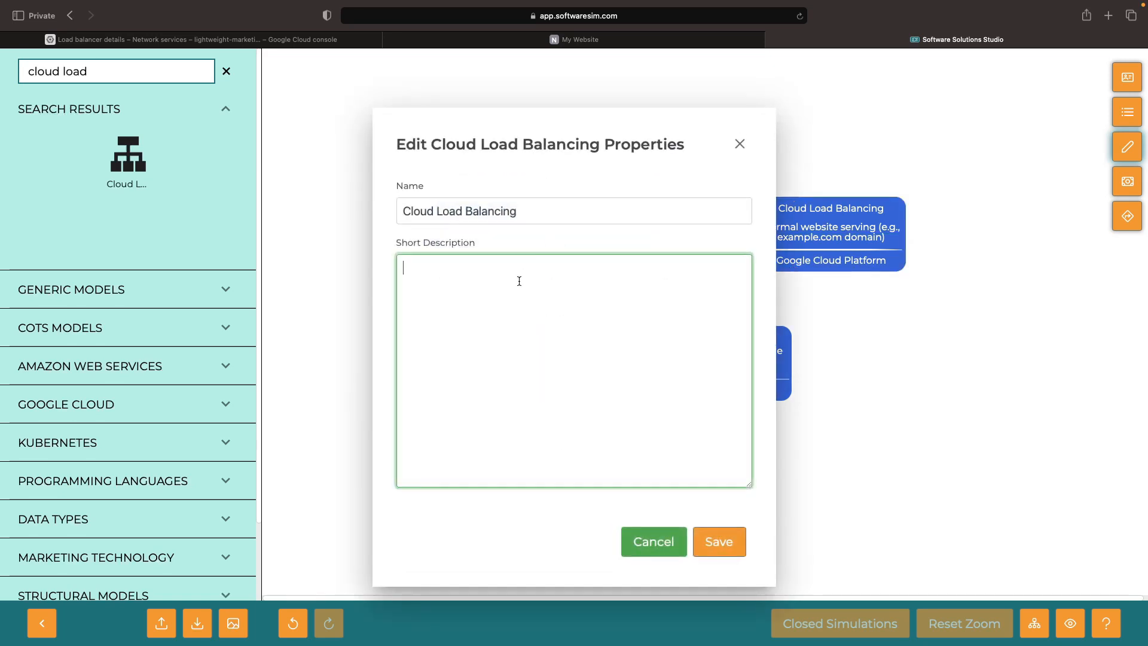
type("Redirect serving to remove the \"www\" subd")
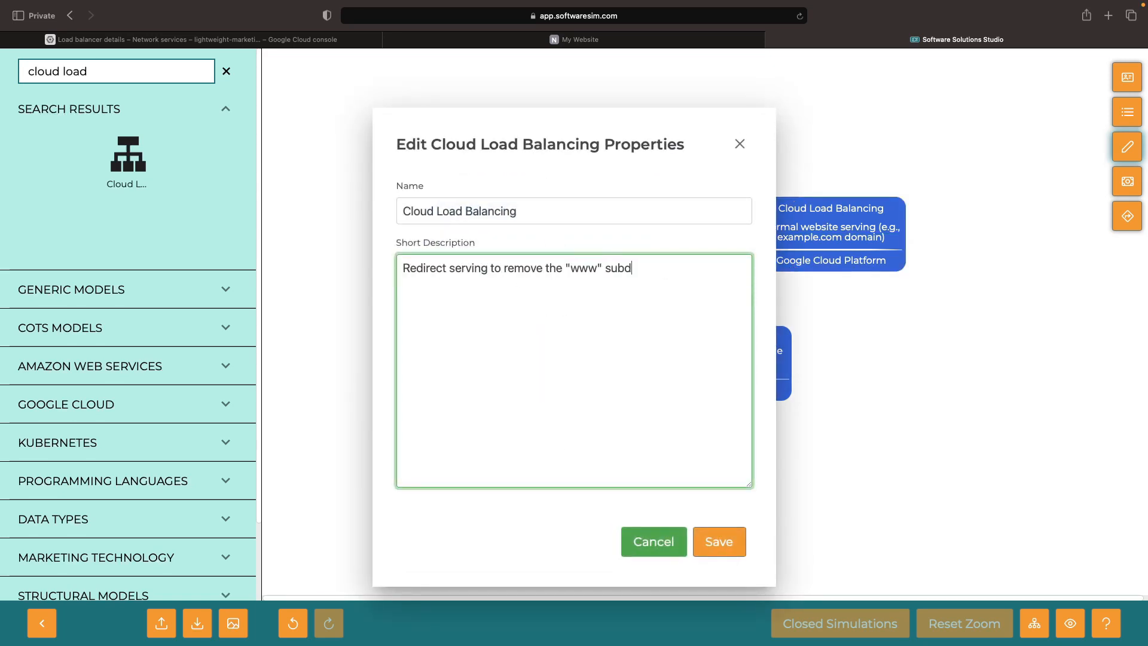
type("omain")
left_click(719, 541)
left_click(509, 315)
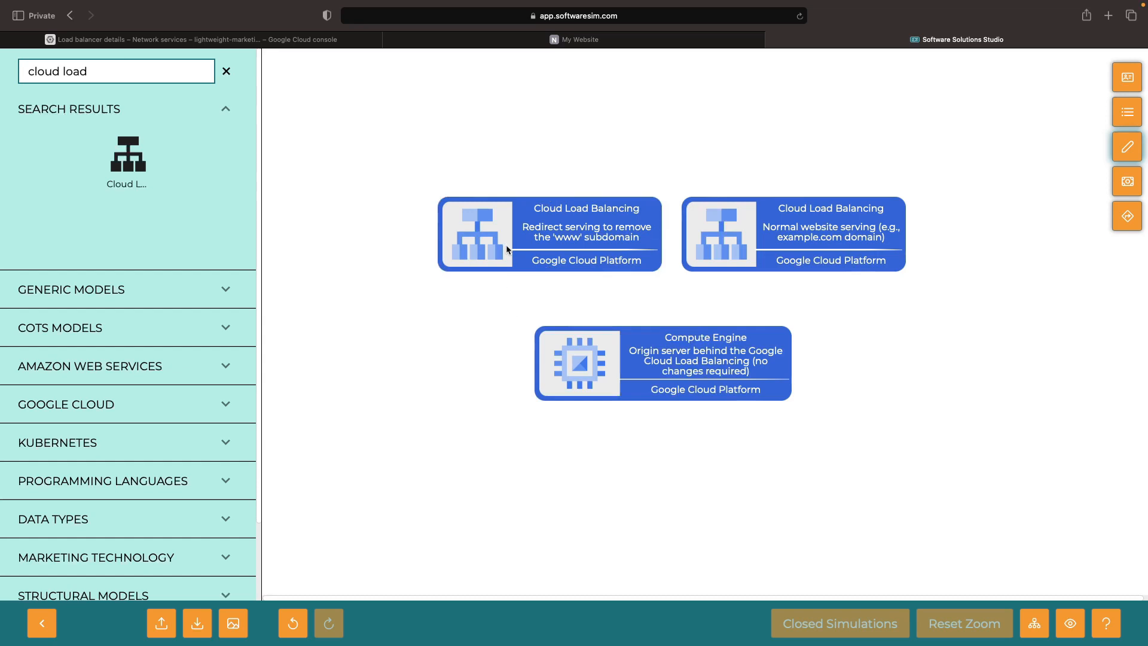
left_click_drag(507, 249, 502, 249)
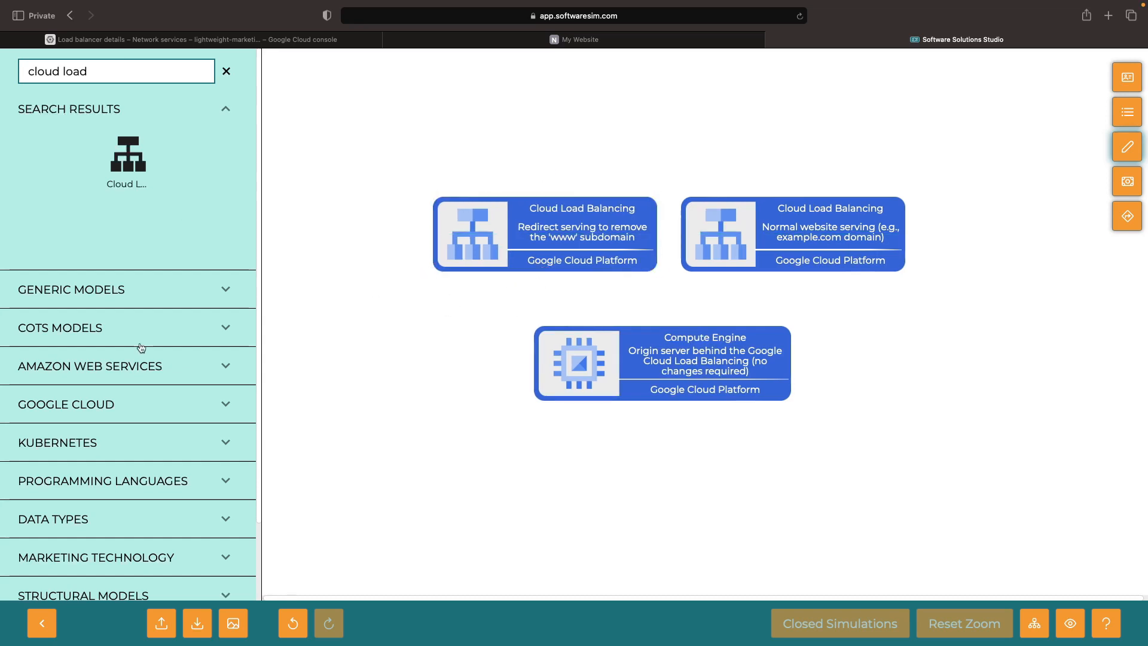
Add a dashed annotation box to the canvas and stretch it around both Cloud Load Balancing blocks
scroll(153, 478, "down", 3)
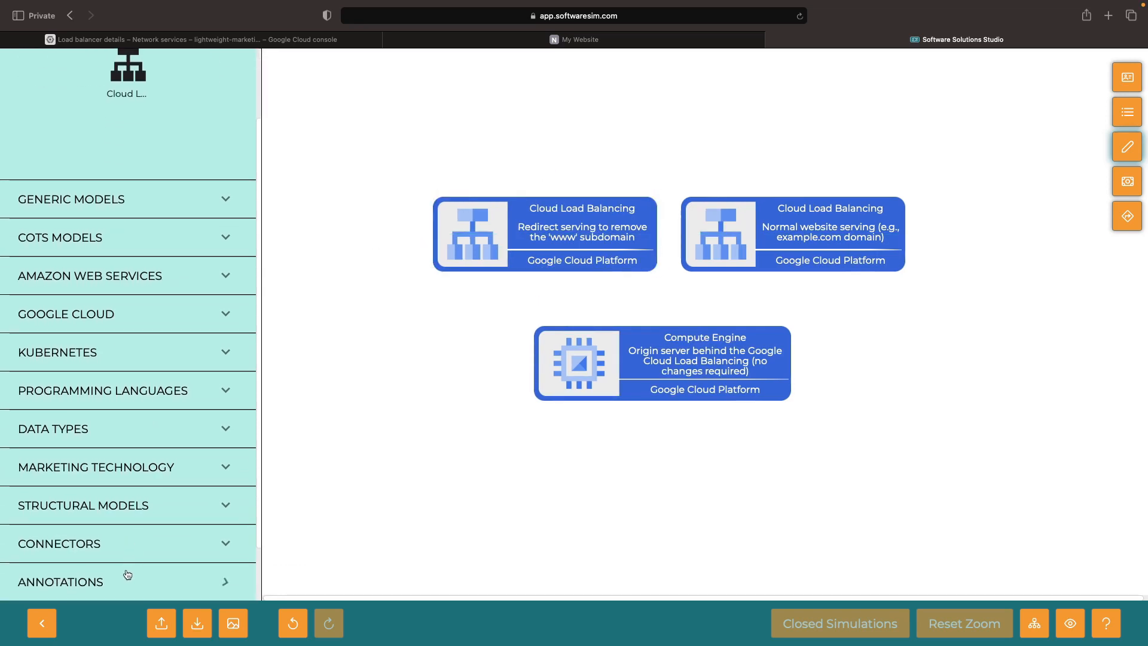
scroll(128, 574, "down", 2)
mouse_move(109, 563)
left_mouse_down()
mouse_move(420, 230)
mouse_move(425, 189)
left_mouse_up()
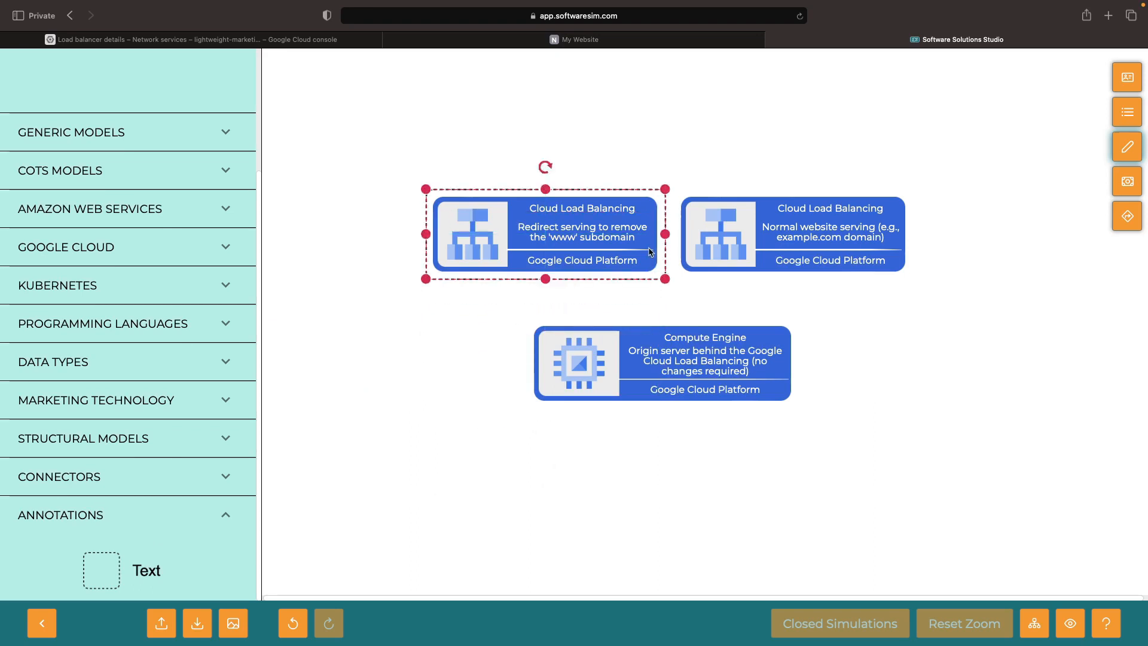
left_click_drag(663, 236, 913, 235)
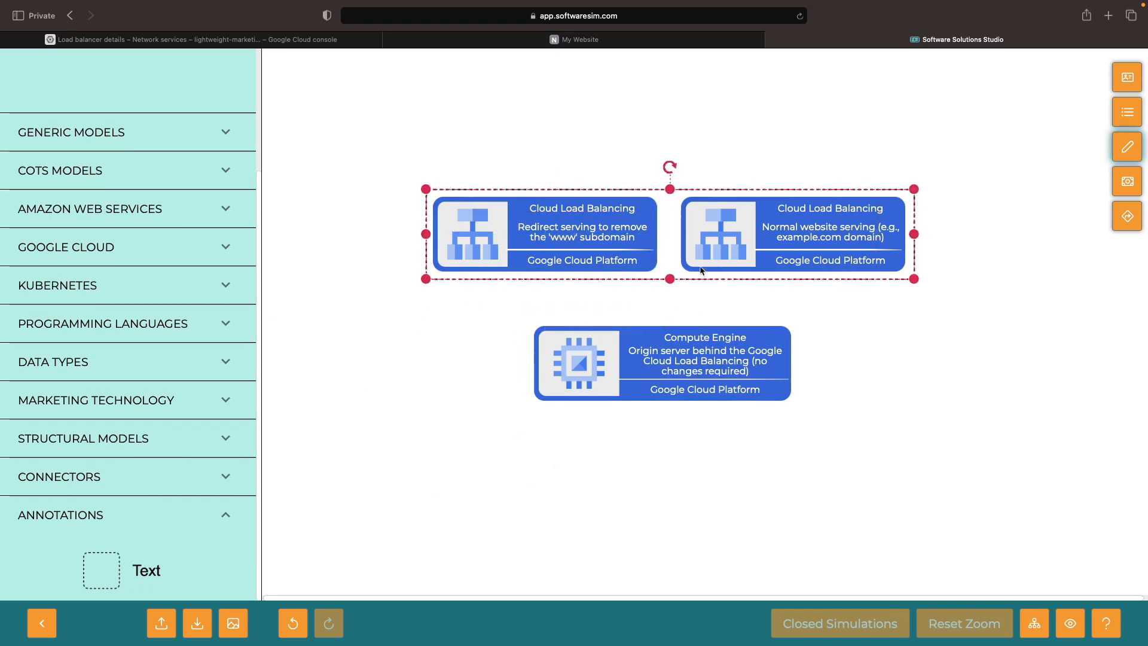
Label the dashed box "Load balancing with www redirect (could be one load balancer or two)"
type("Load balancing with www redirect")
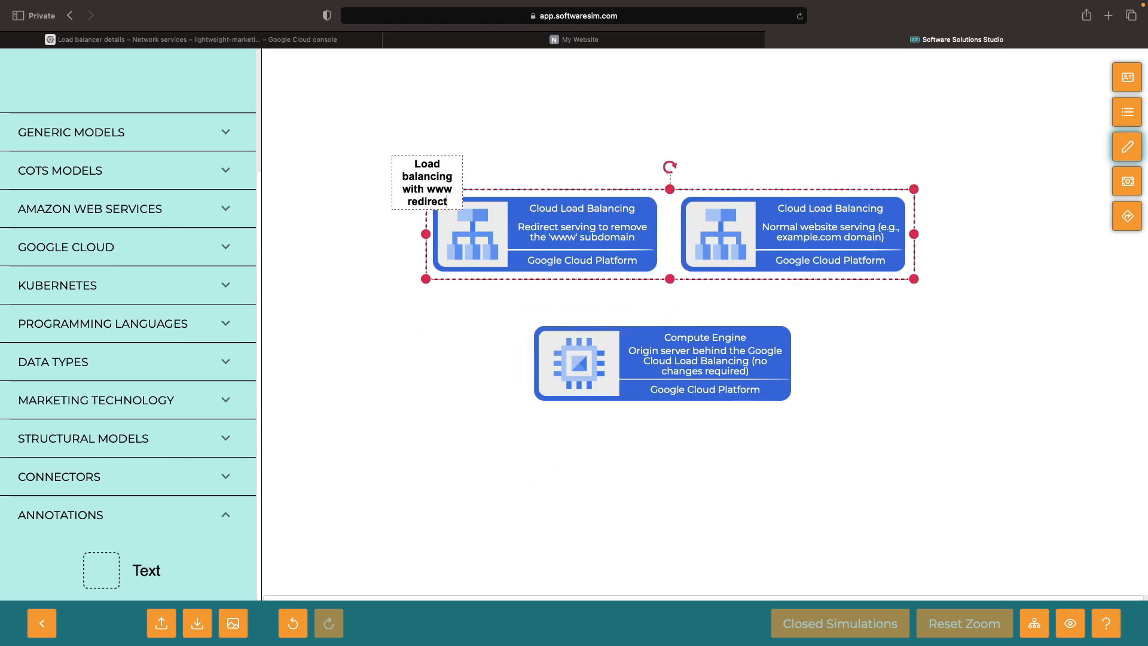
type(" (could be one load balancer or two)")
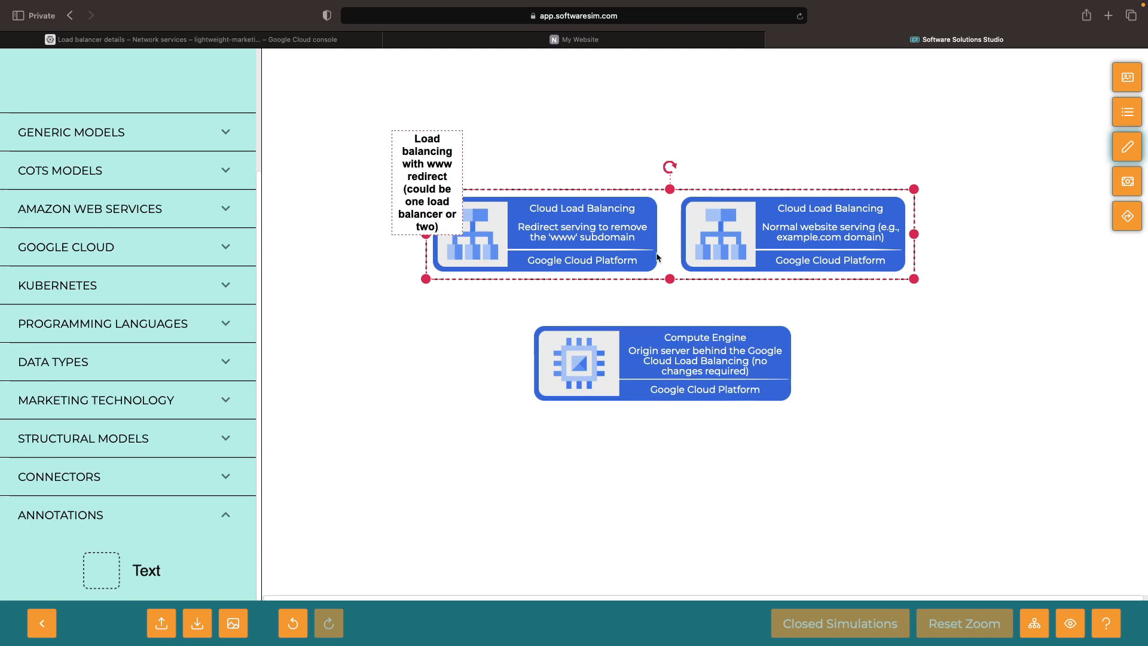
left_click(461, 310)
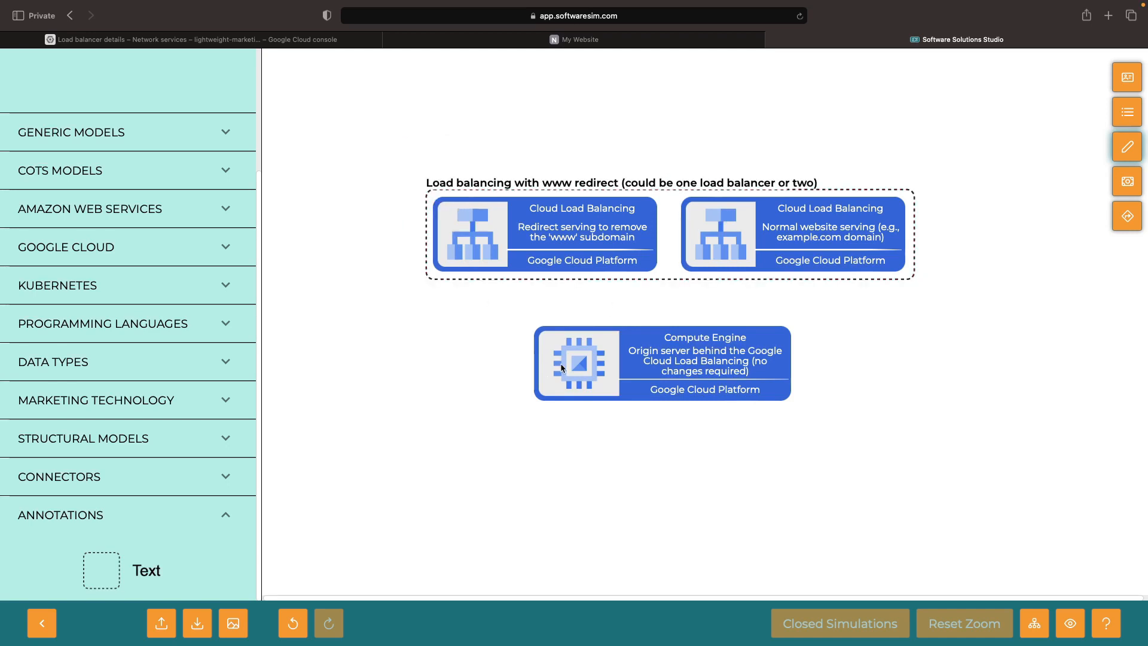
Connect the dashed box to Compute Engine with a straight vertical arrow and nudge Compute Engine slightly right beneath it
left_click(121, 482)
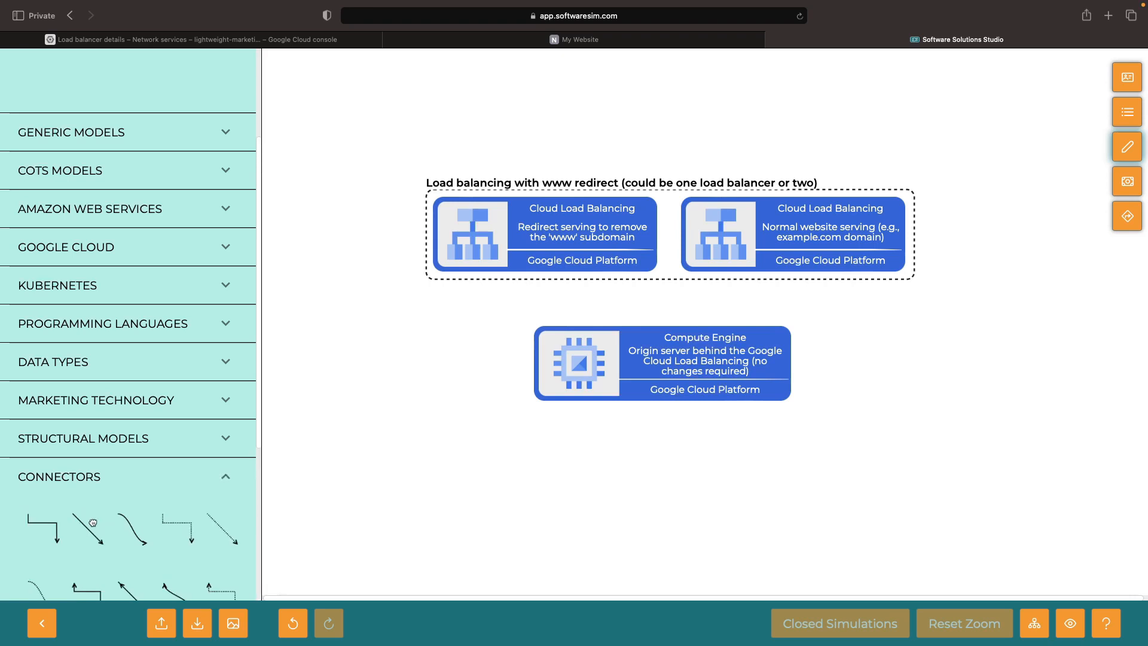
mouse_move(91, 524)
left_mouse_down()
mouse_move(412, 308)
mouse_move(541, 308)
mouse_move(590, 279)
left_mouse_up()
left_click_drag(464, 354, 670, 325)
left_click_drag(599, 365, 606, 365)
left_click(502, 100)
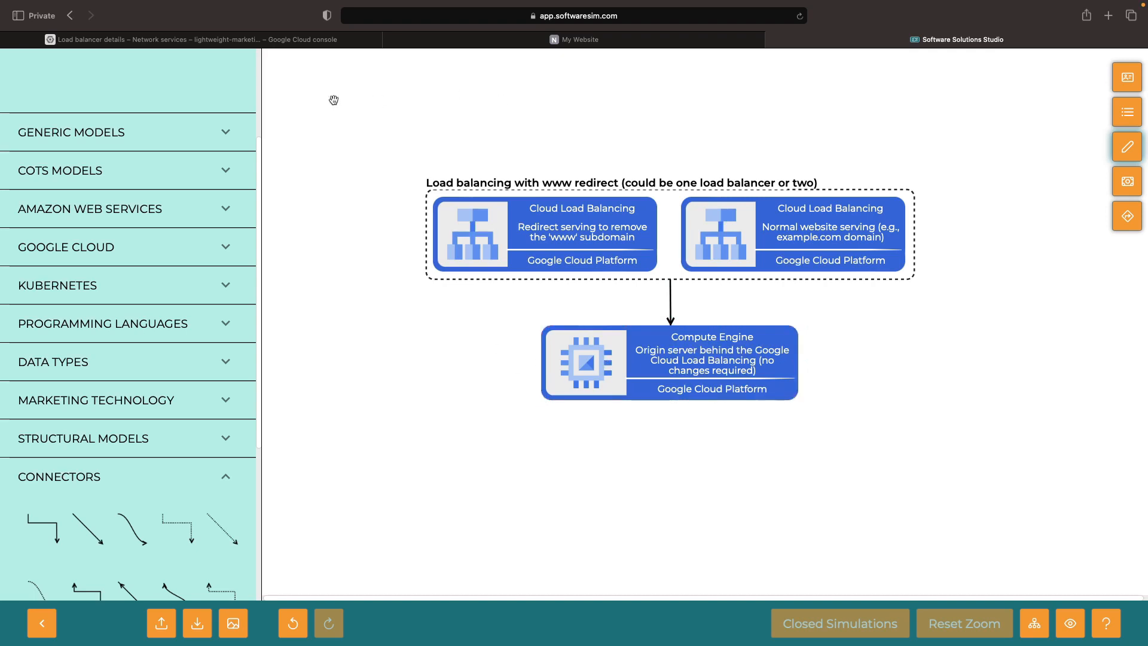
left_click(264, 41)
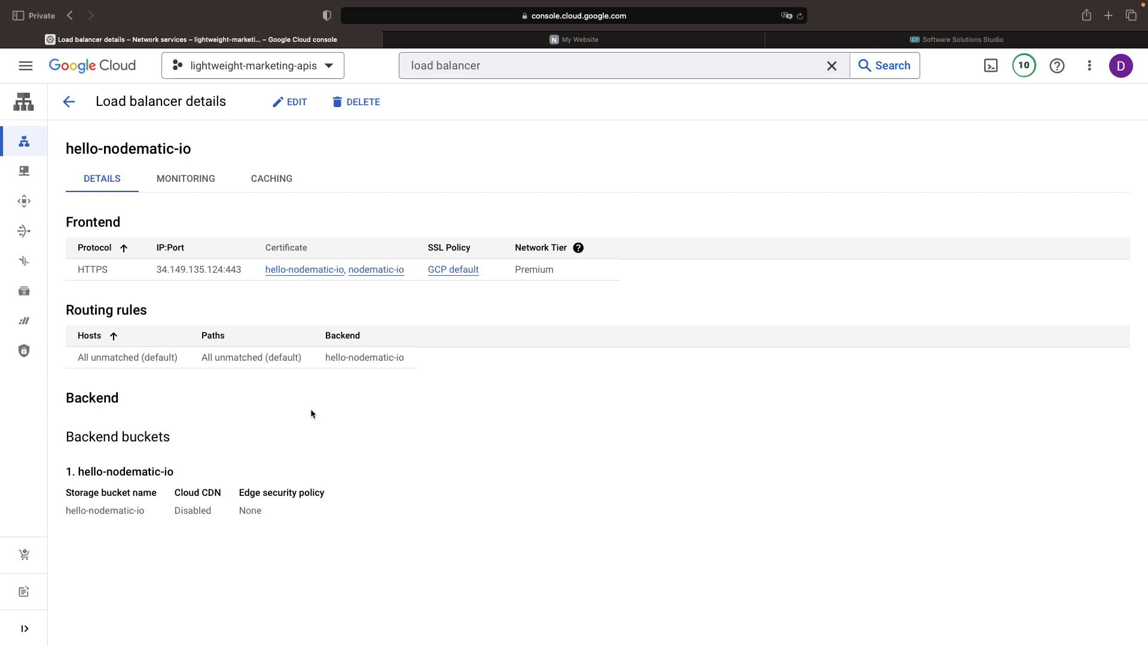
left_click(468, 41)
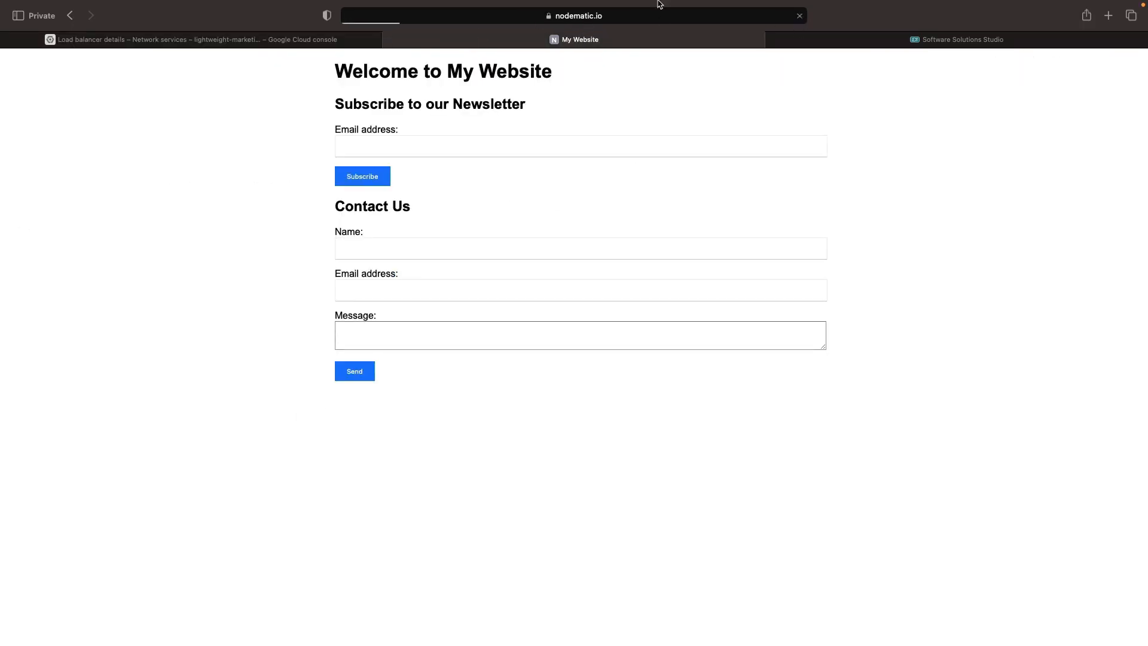
left_click(635, 30)
key("Right")
type("/")
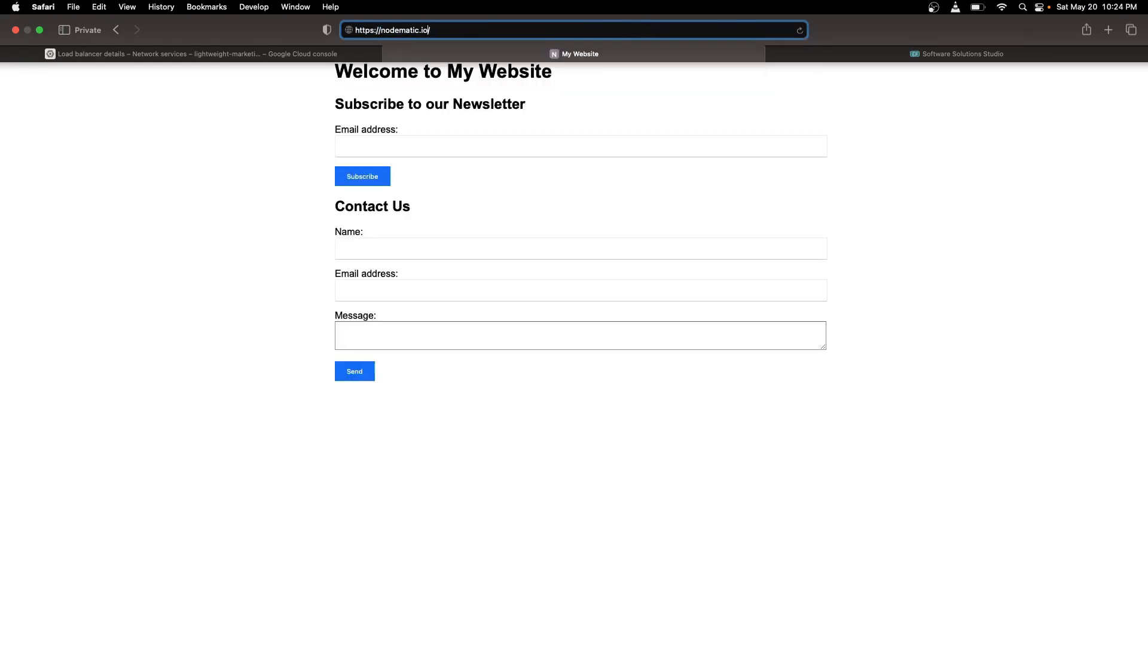
type("www.")
key("Return")
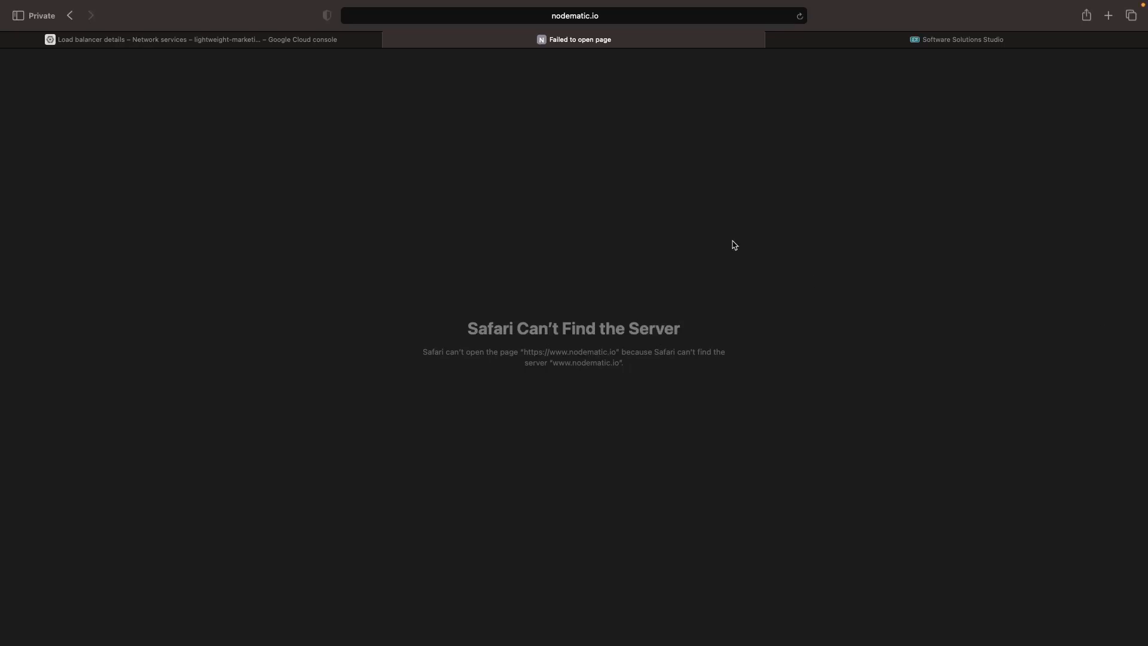
left_click(608, 17)
double_click(389, 16)
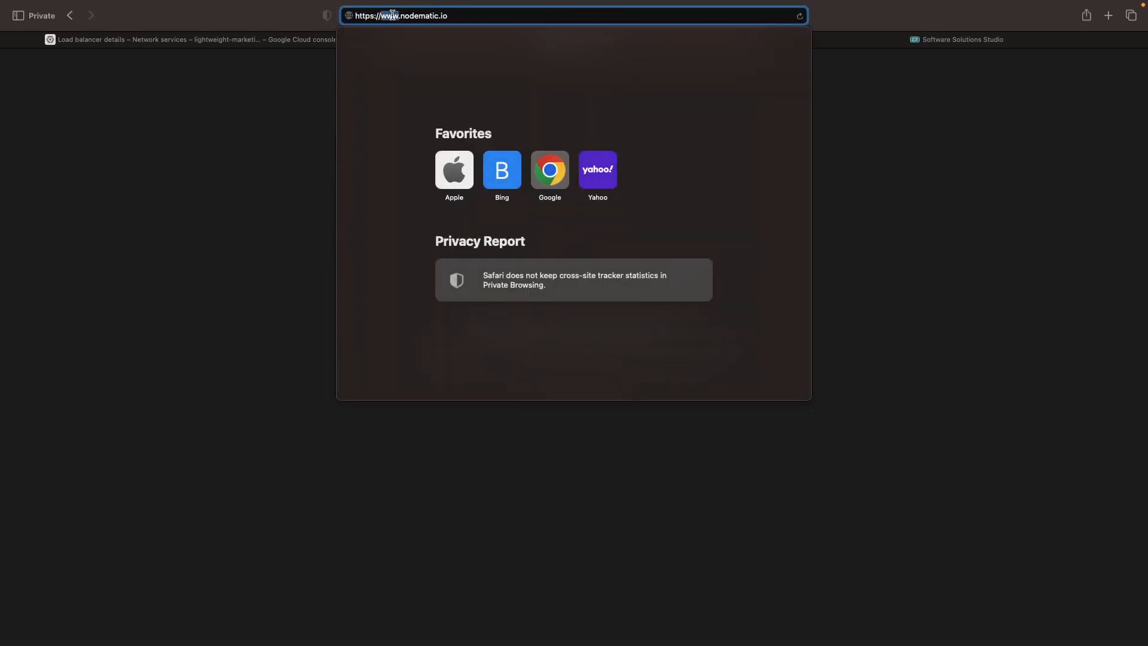
key("BackSpace")
key("Right")
key("BackSpace")
key("Return")
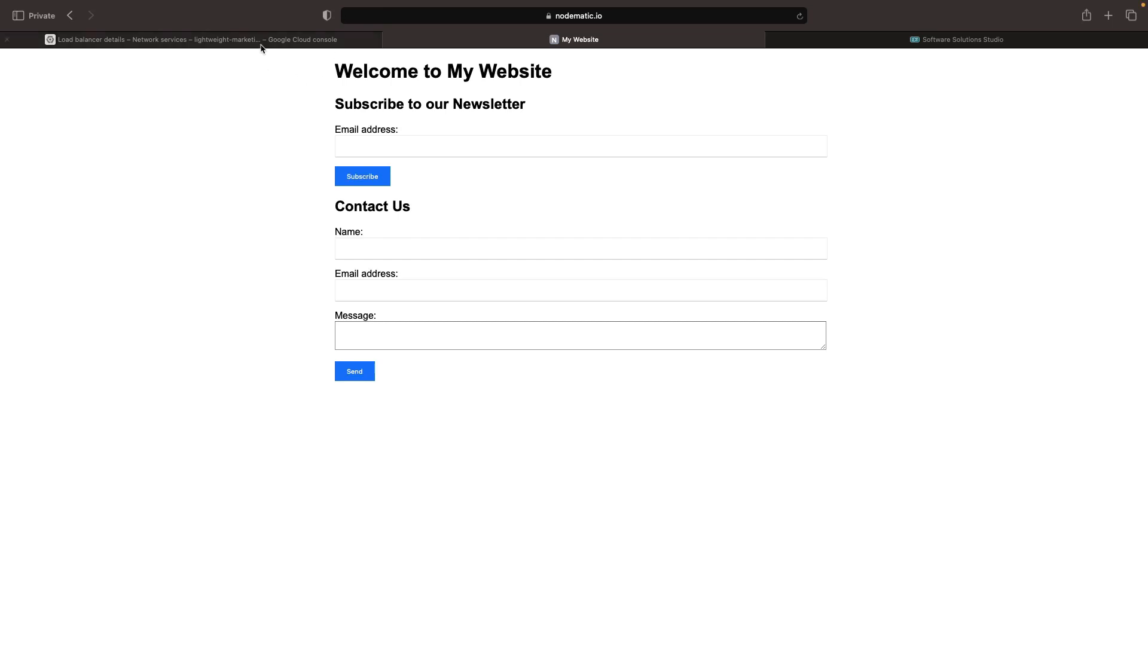
In the Google Cloud console, edit the load balancer's routing rules, choose advanced host and path rule mode, and expand the default rule
left_click(260, 42)
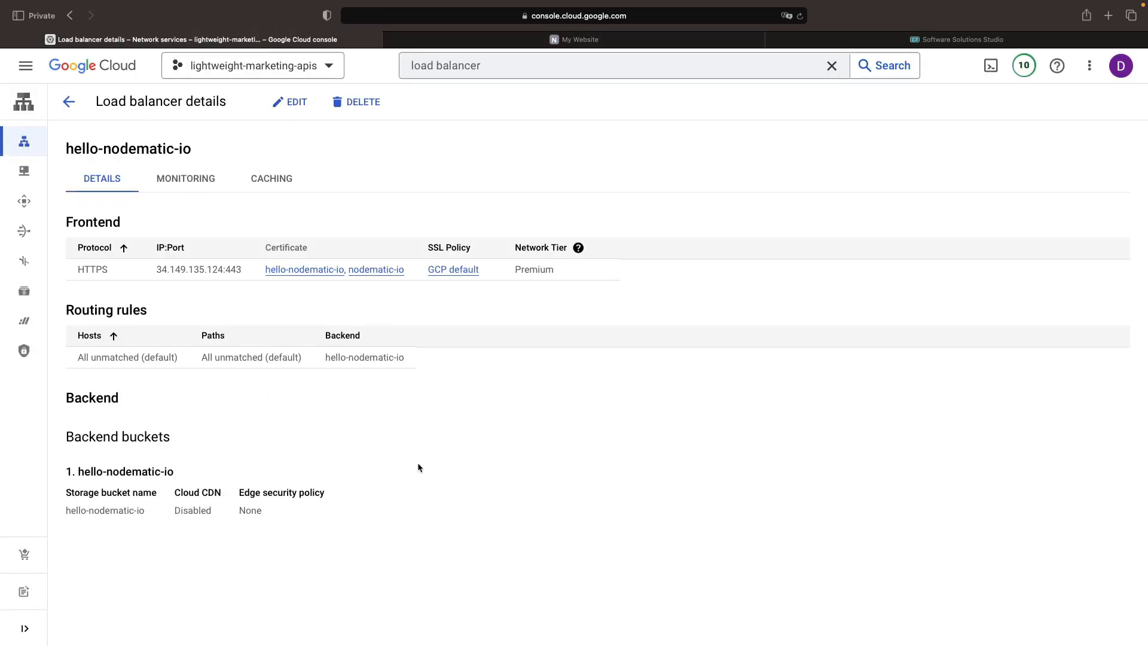
left_click(275, 111)
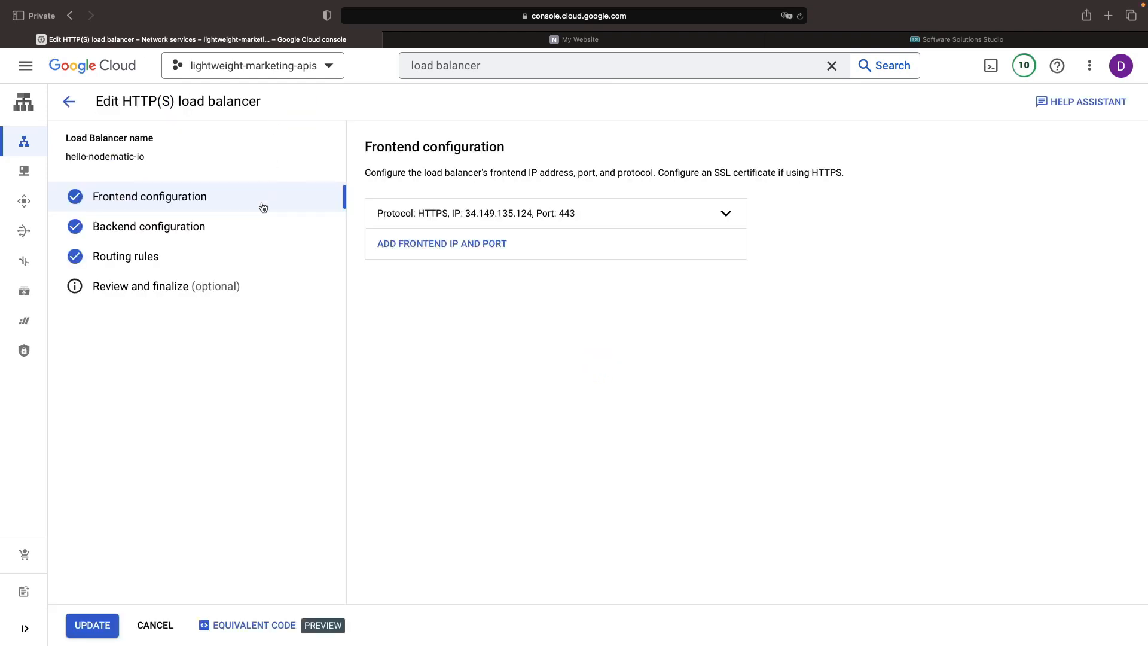
left_click(243, 229)
left_click(227, 256)
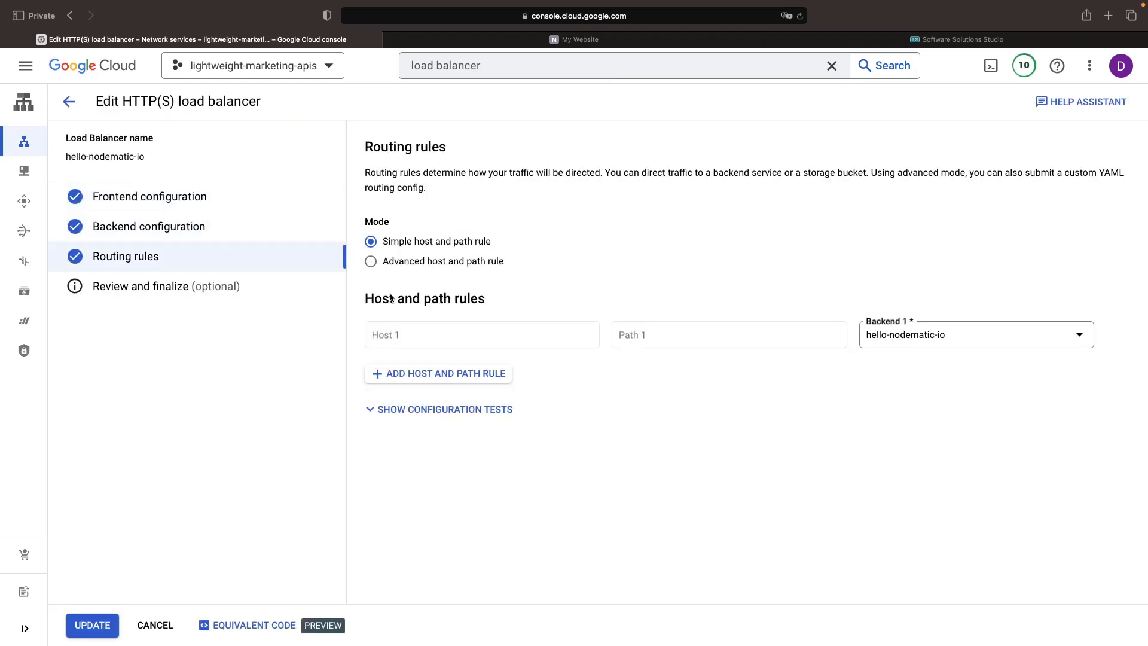
left_click(434, 261)
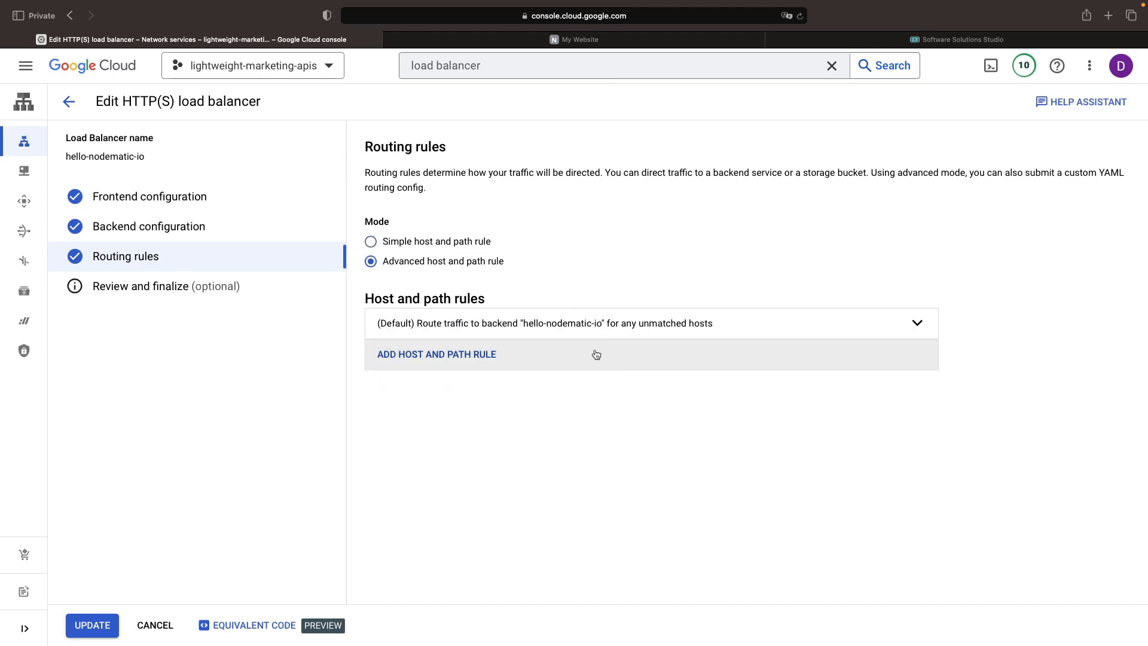
left_click(574, 326)
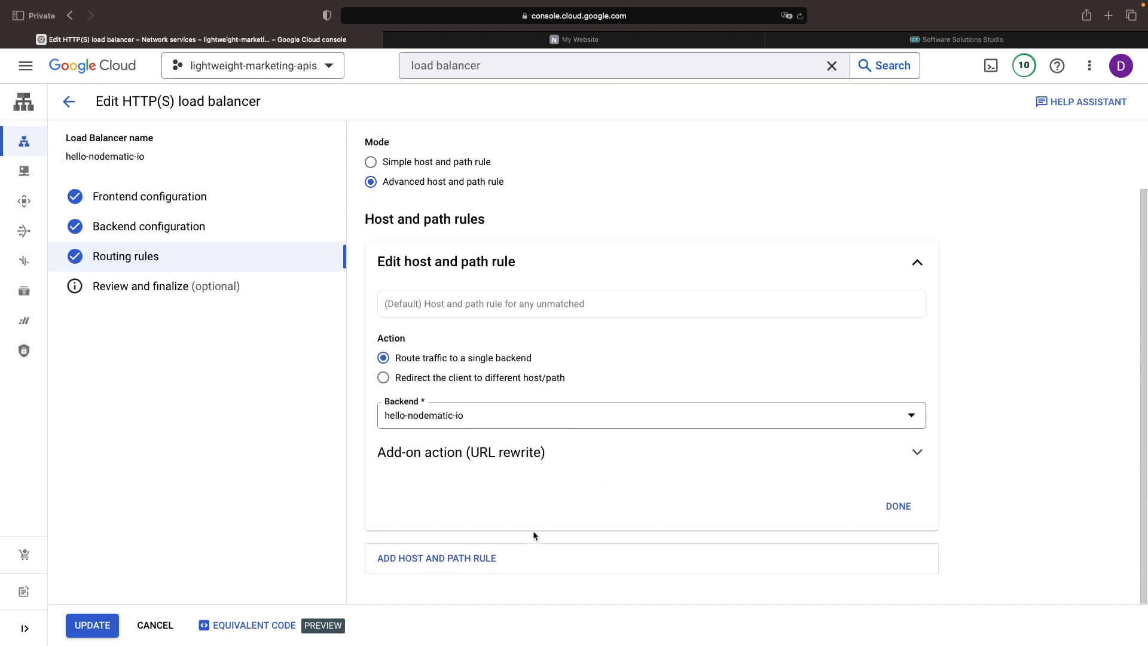
left_click(479, 560)
scroll(479, 565, "down", 3)
left_click(461, 420)
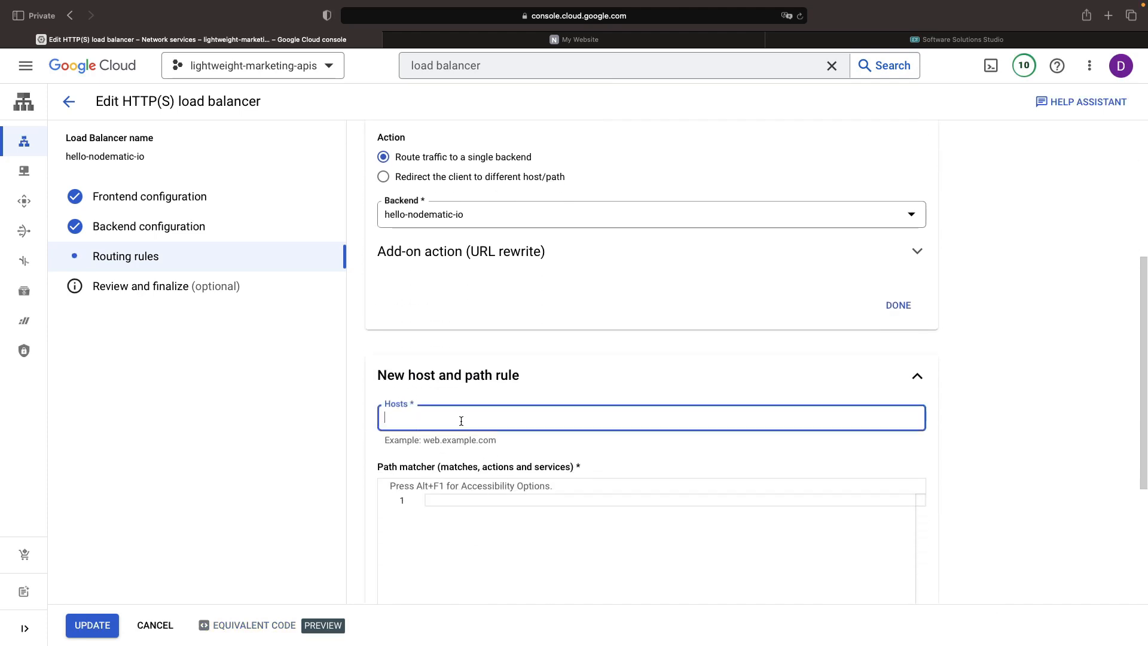
type("www.nodematic.io")
key("Return")
scroll(502, 428, "down", 4)
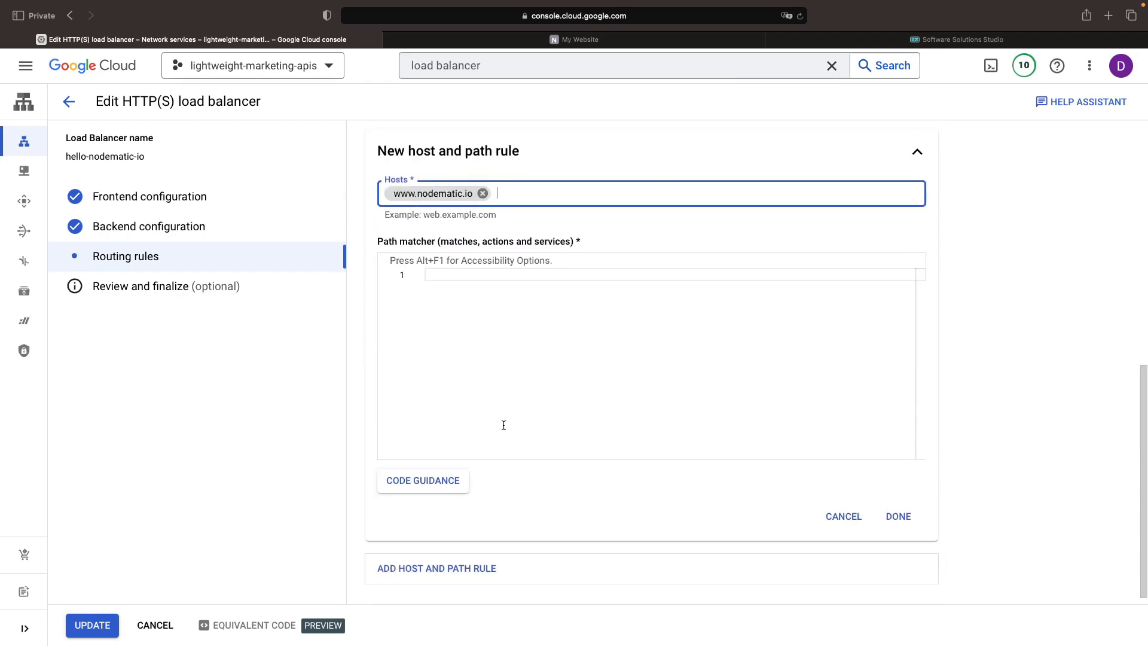
Copy the URL redirect YAML example from the path matcher code guidance and paste it into the new rule's path matcher
left_click(446, 472)
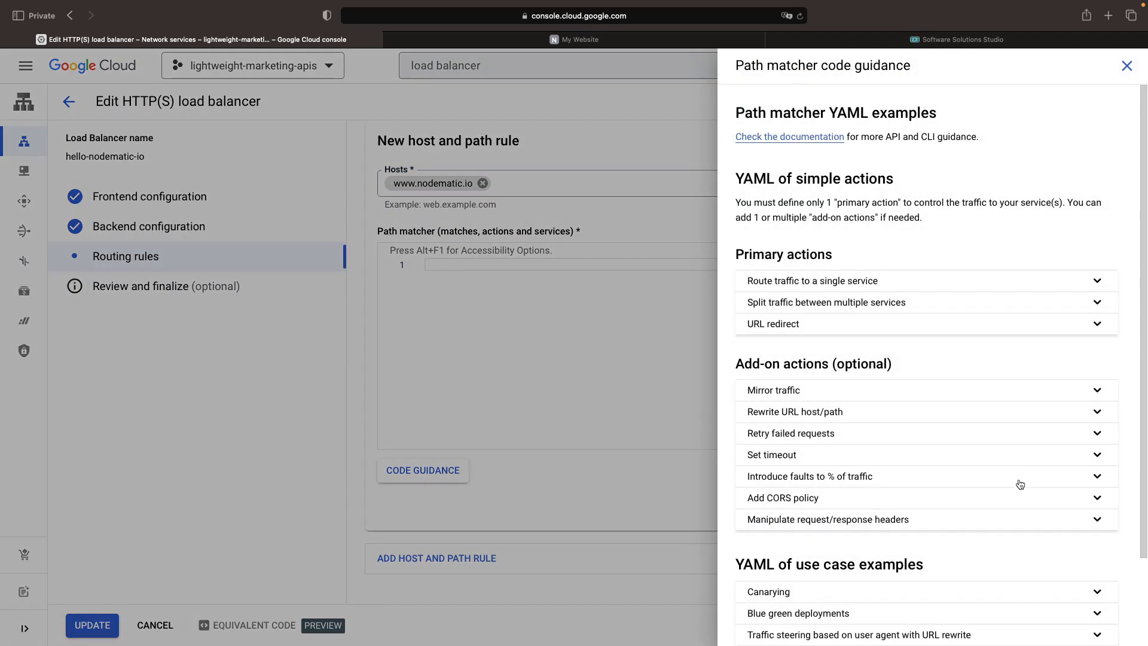
scroll(834, 460, "down", 2)
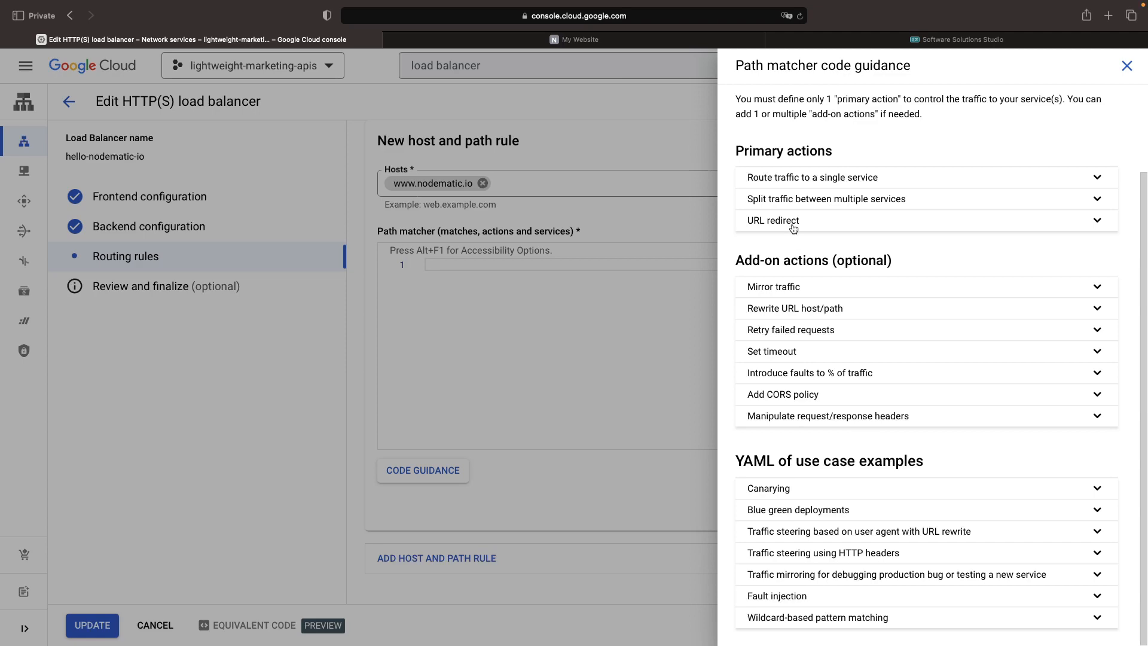
left_click(793, 227)
left_click_drag(767, 270, 932, 411)
key("super+c")
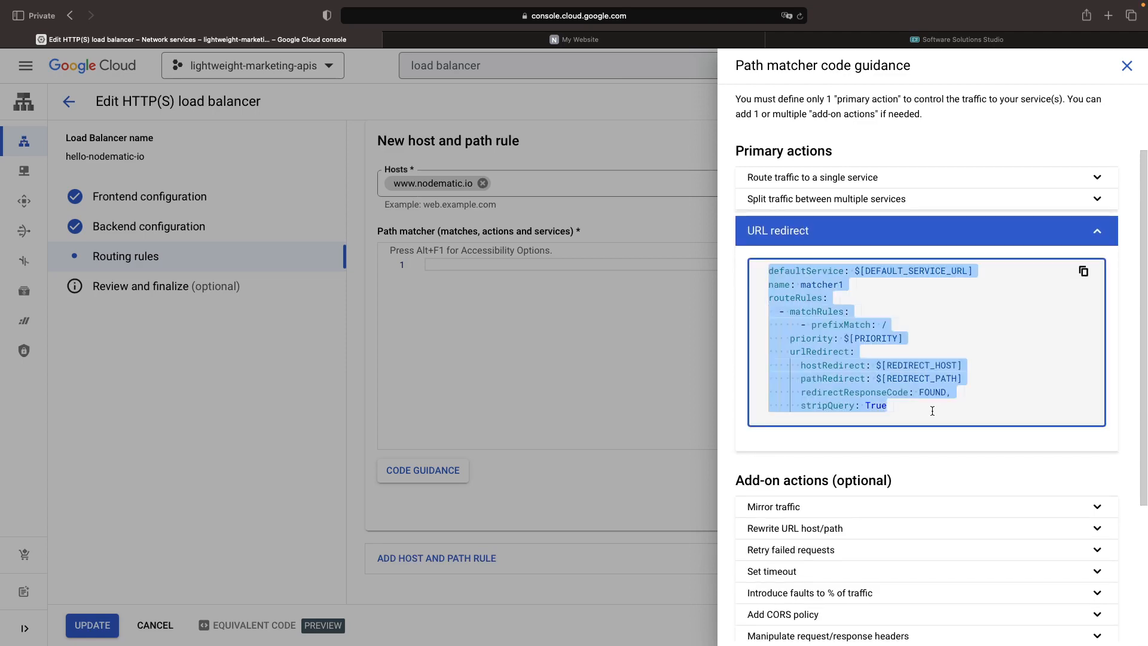
left_click(600, 386)
left_click(558, 287)
key("super+v")
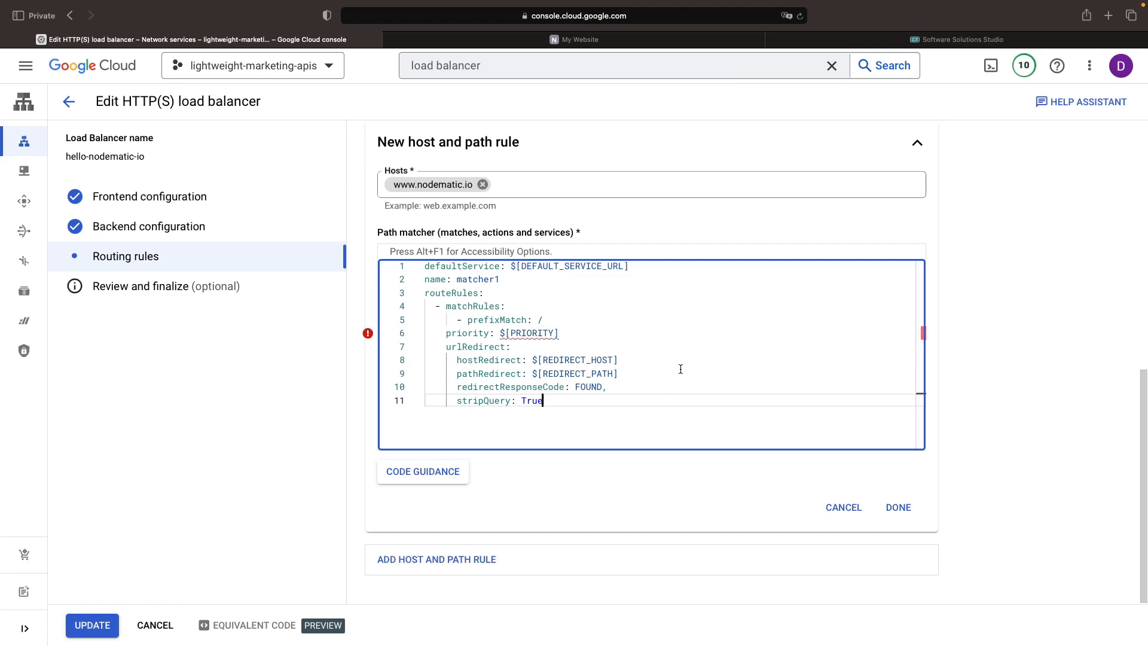
In the path matcher YAML, set hostRedirect to nodematic.io and delete the pathRedirect line
left_click_drag(532, 360, 620, 360)
type("node")
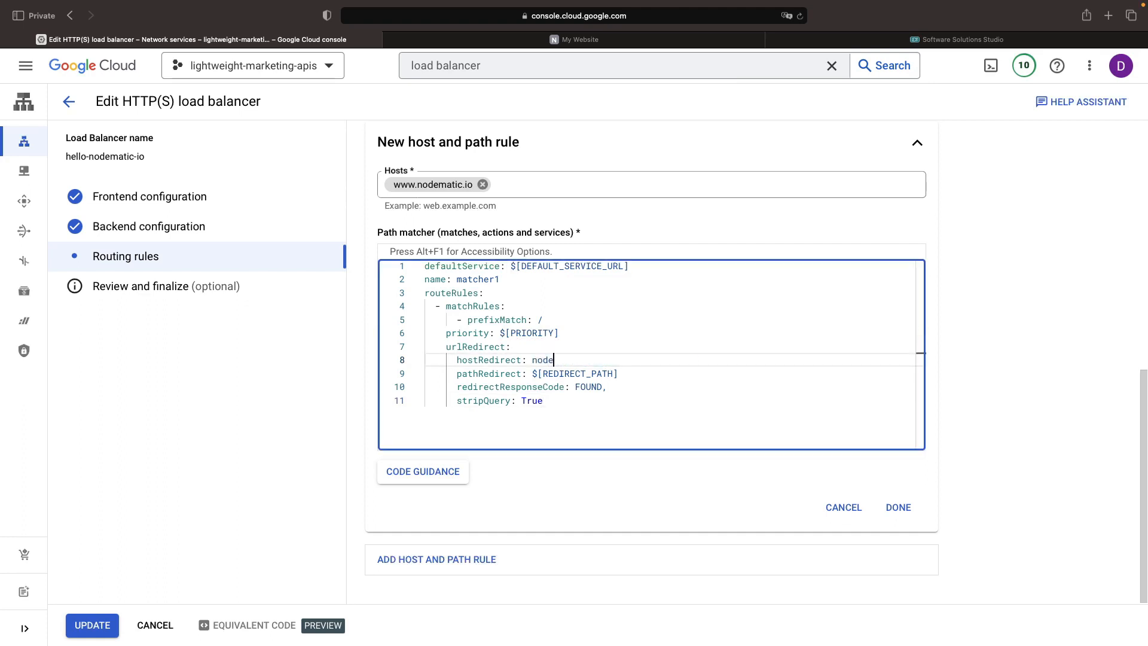
type("matic.io")
left_click_drag(691, 358, 679, 374)
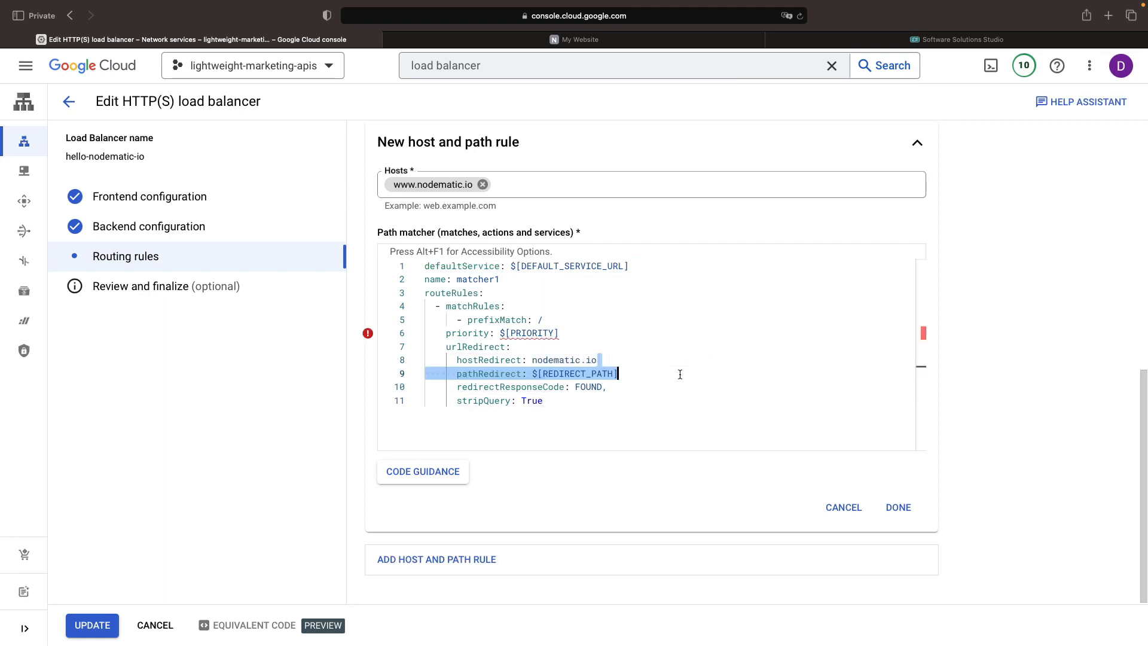
key("BackSpace")
Replace the priority placeholder in the path matcher YAML with 1
scroll(506, 360, "up", 5)
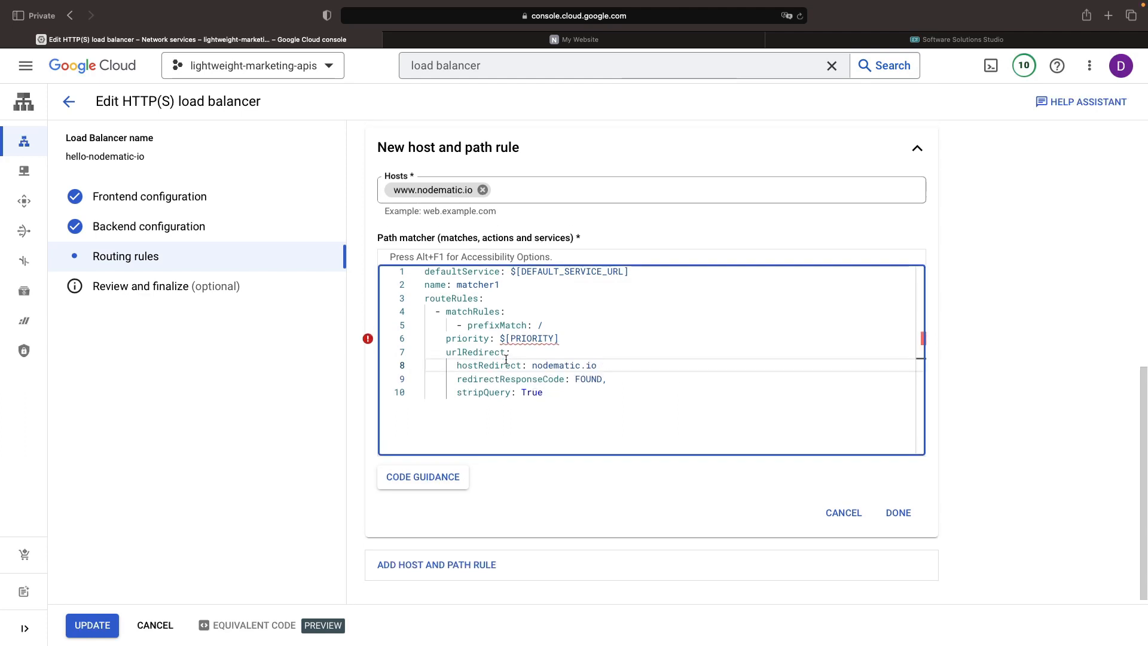
scroll(508, 464, "up", 3)
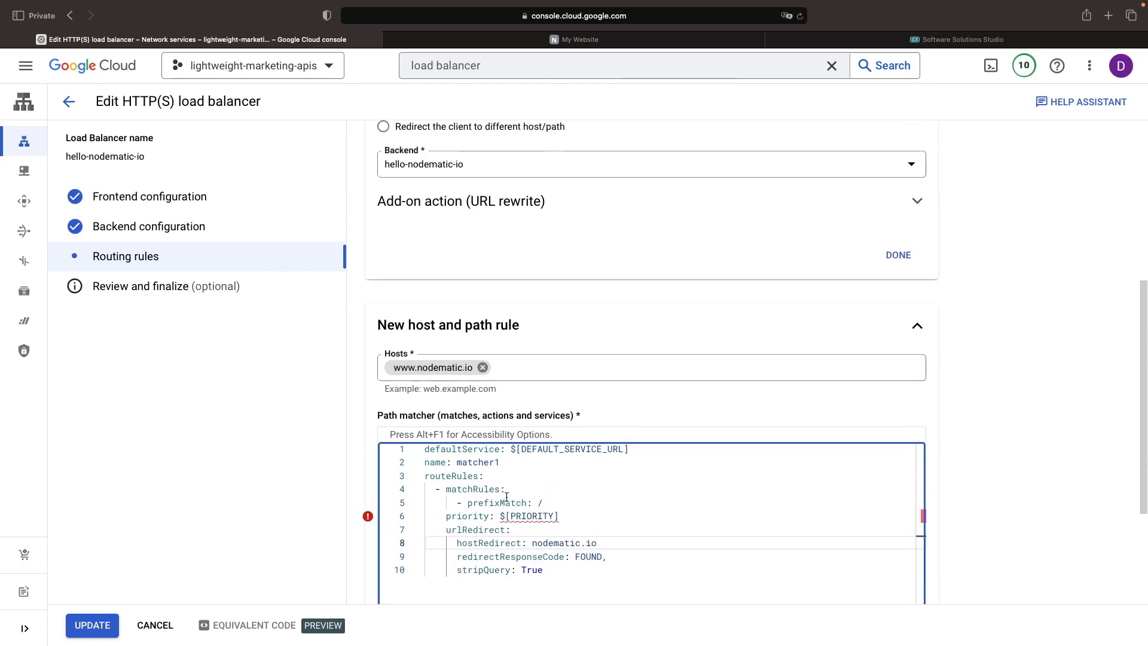
scroll(692, 450, "down", 4)
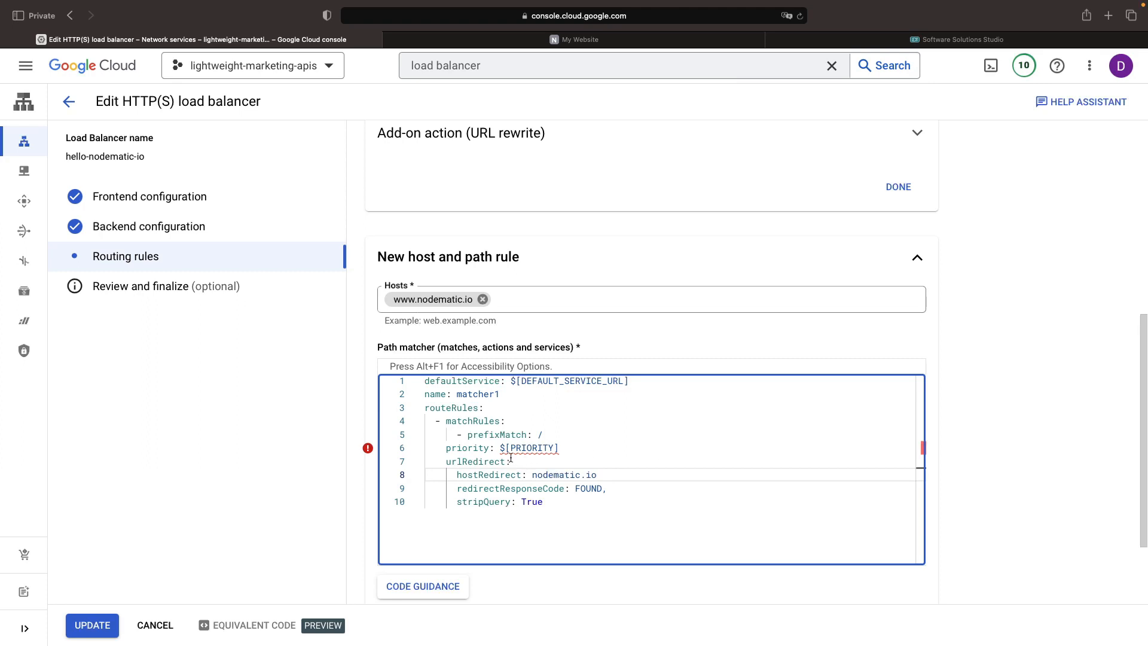
left_click_drag(499, 448, 567, 449)
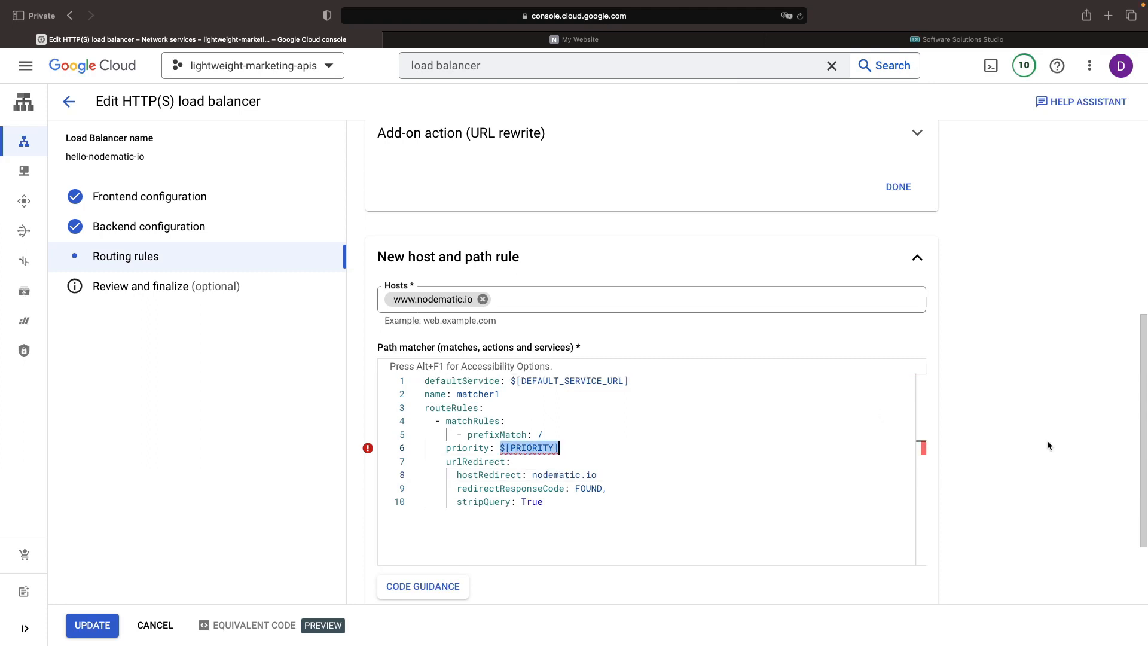
type("1")
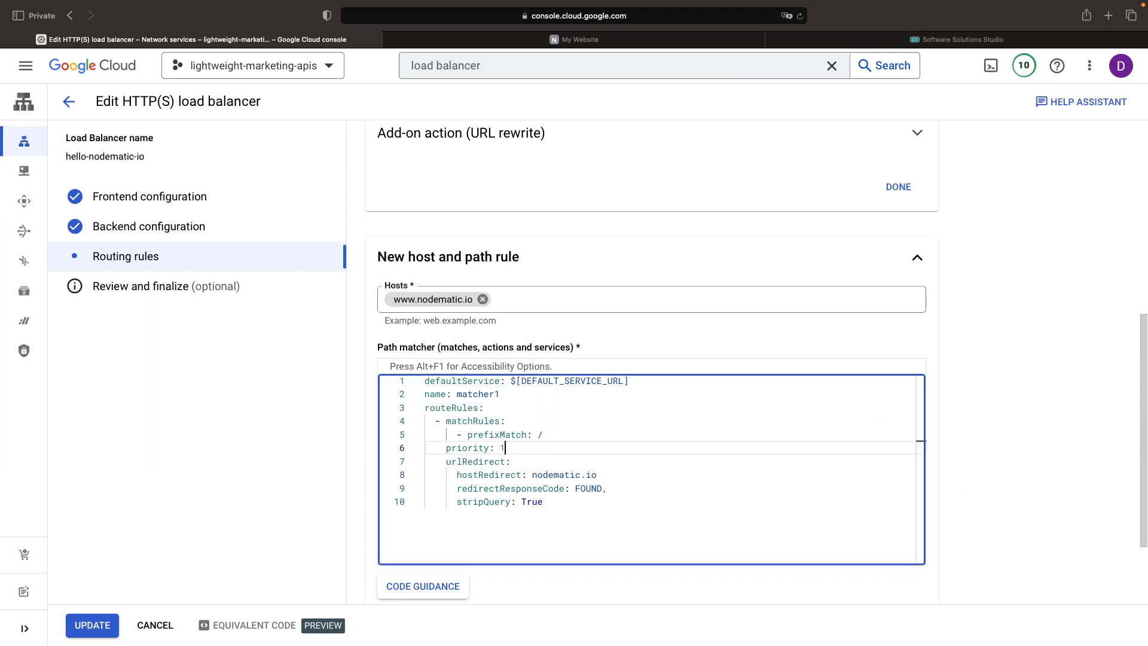
left_click(608, 433)
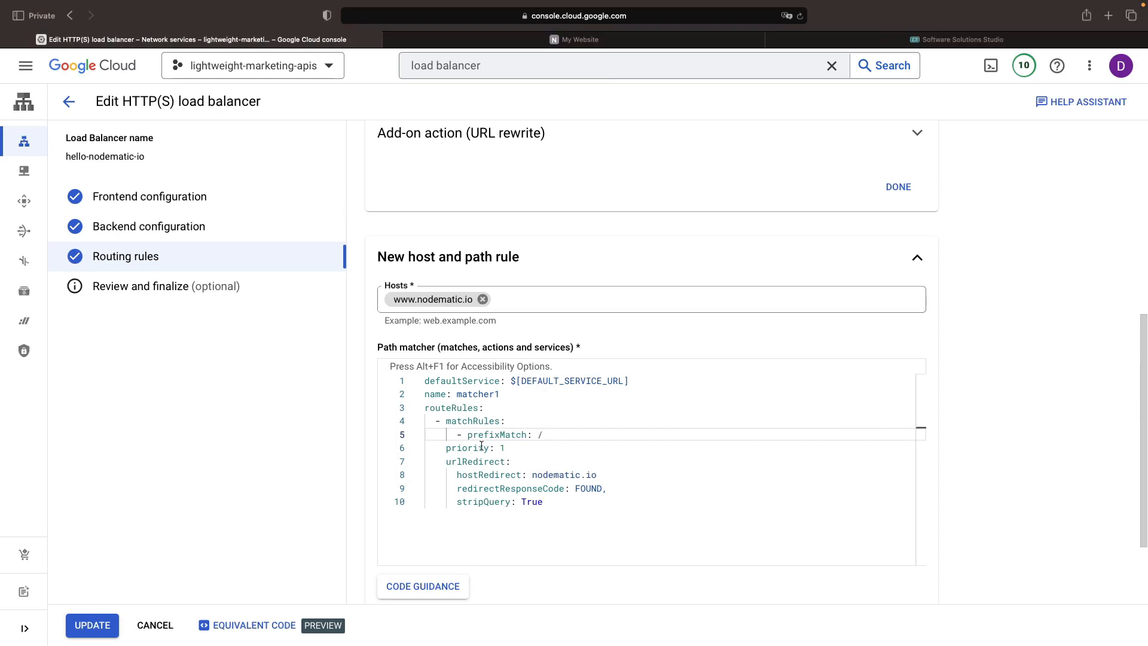
left_click_drag(511, 383, 682, 377)
left_click_drag(577, 525, 418, 396)
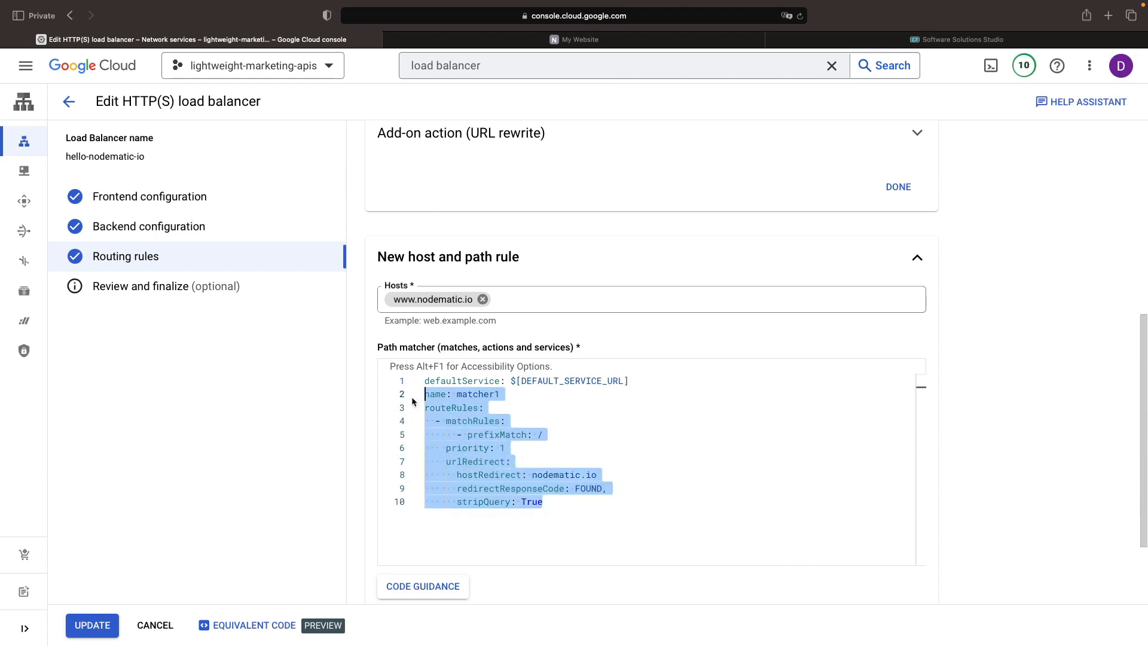
left_click(512, 446)
left_click_drag(544, 435, 484, 436)
left_click(484, 436)
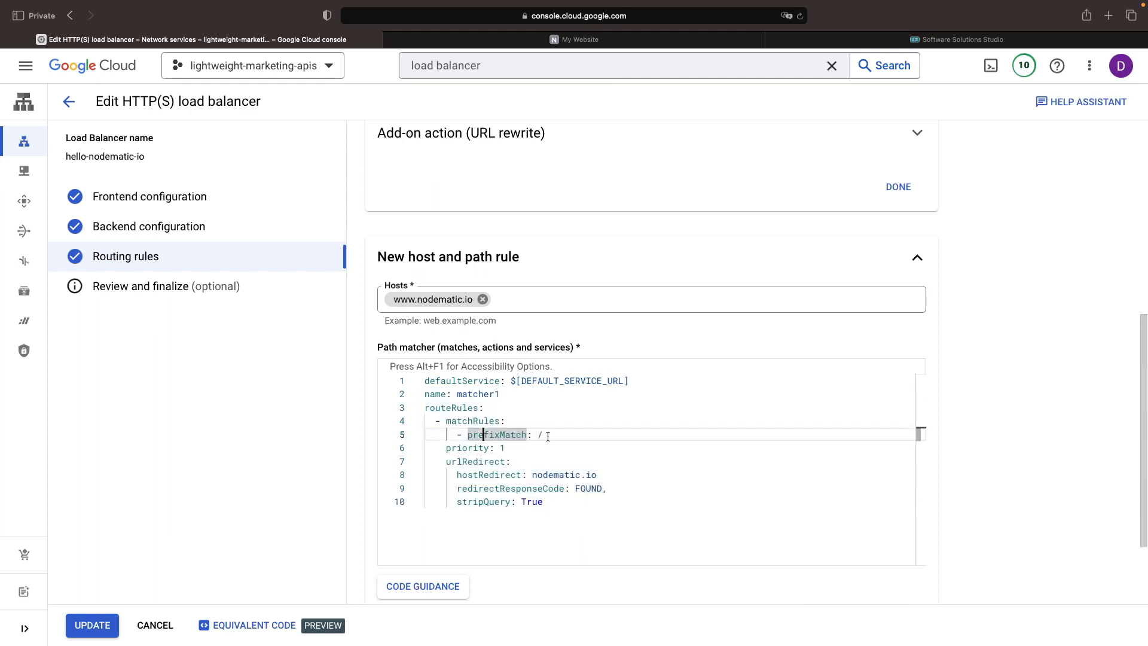
left_click(542, 435)
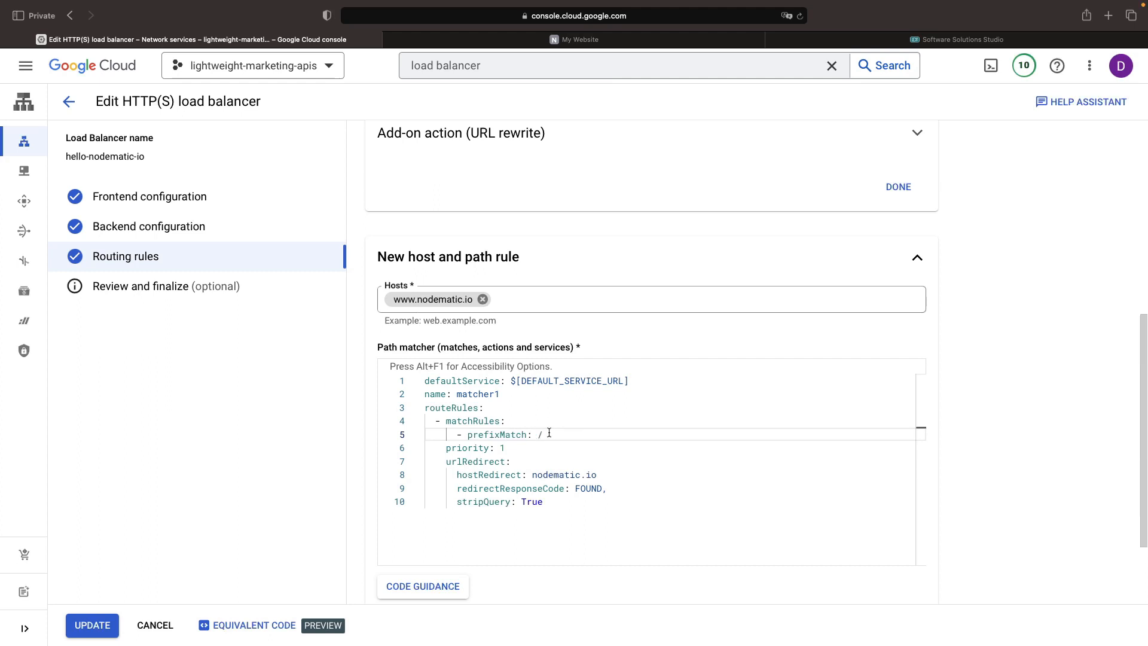
Set defaultService in the path matcher to projects/lightweight-marketing-apis/global/backendServices/hello-nodematic-io
left_click_drag(512, 386, 642, 383)
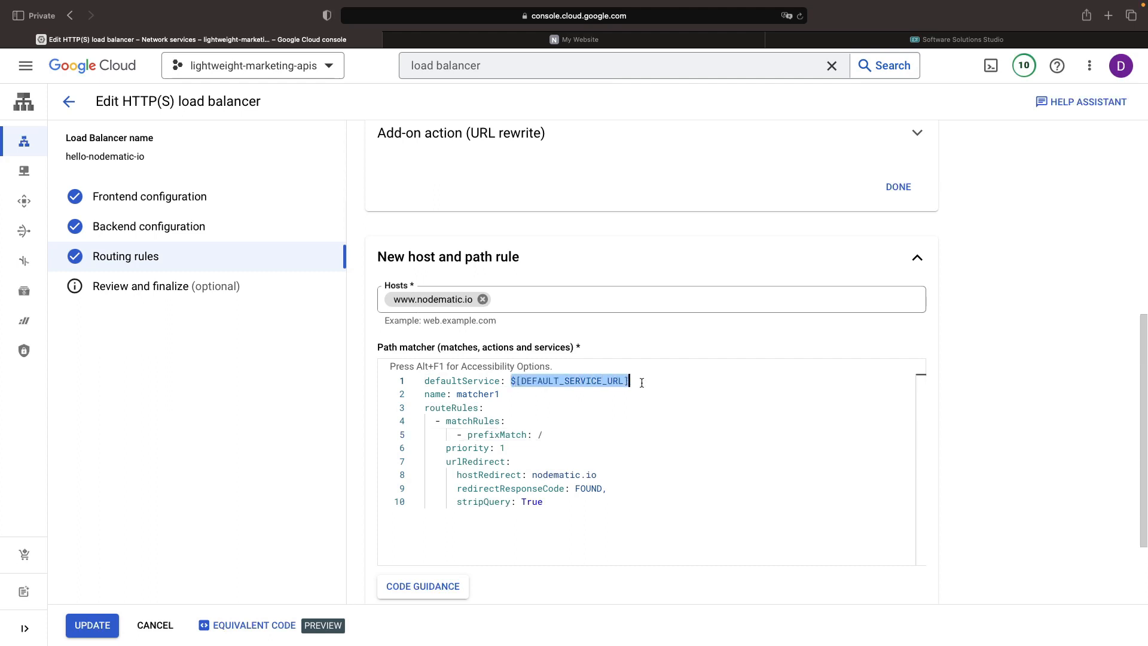
type("pr")
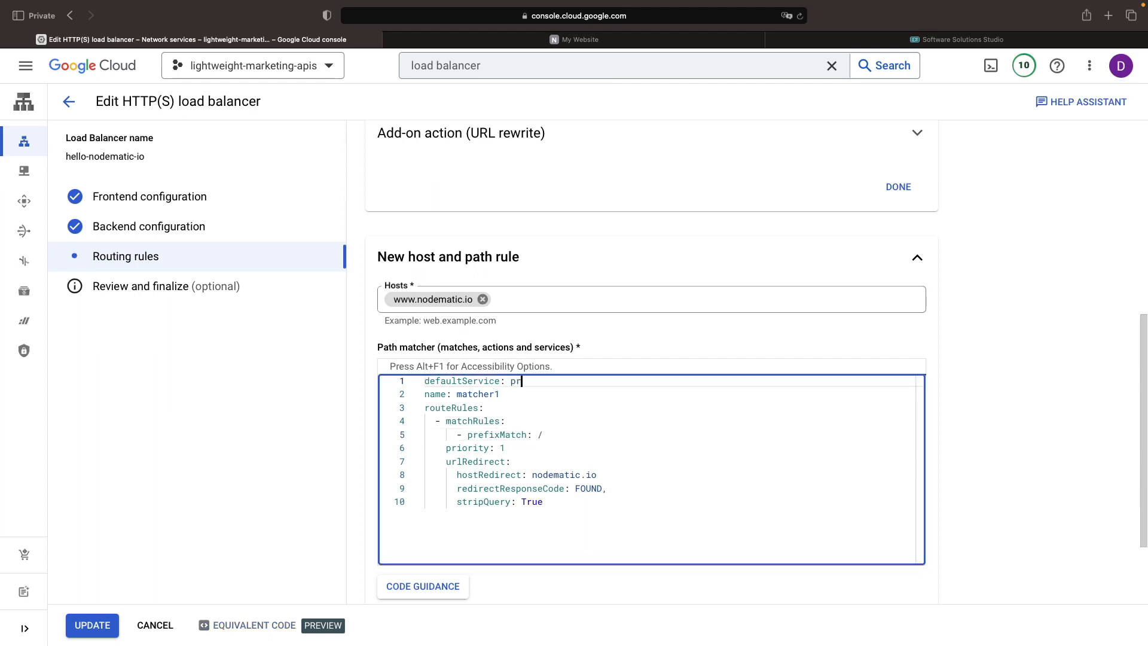
type("ojects/lightweight-market")
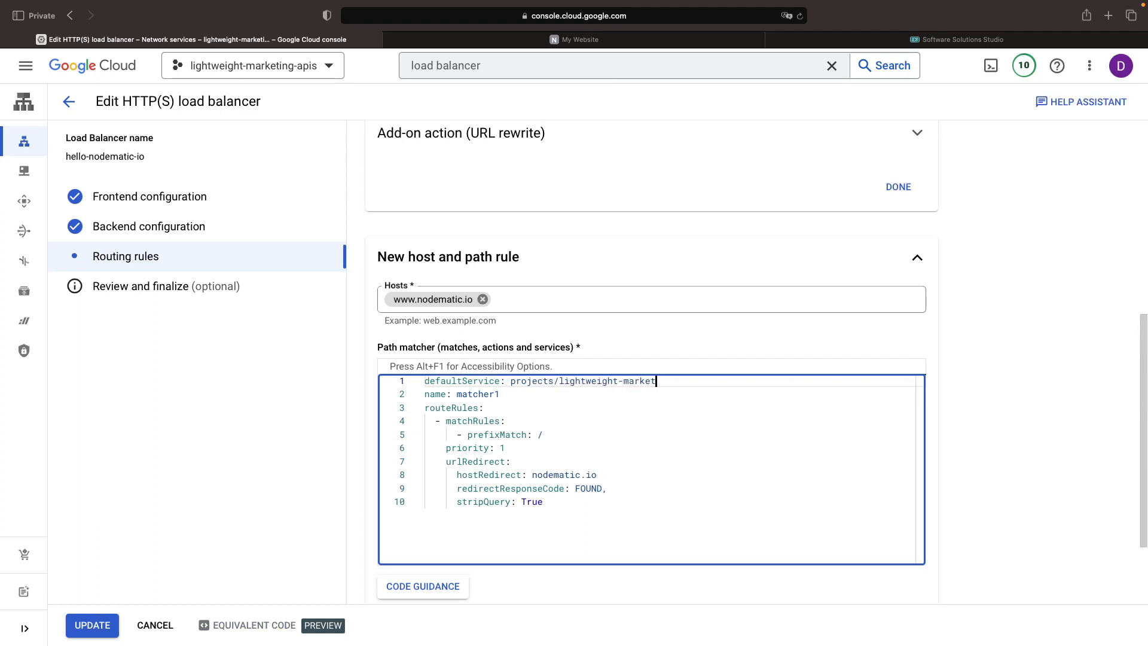
type("ing-apis/global/backendServices/")
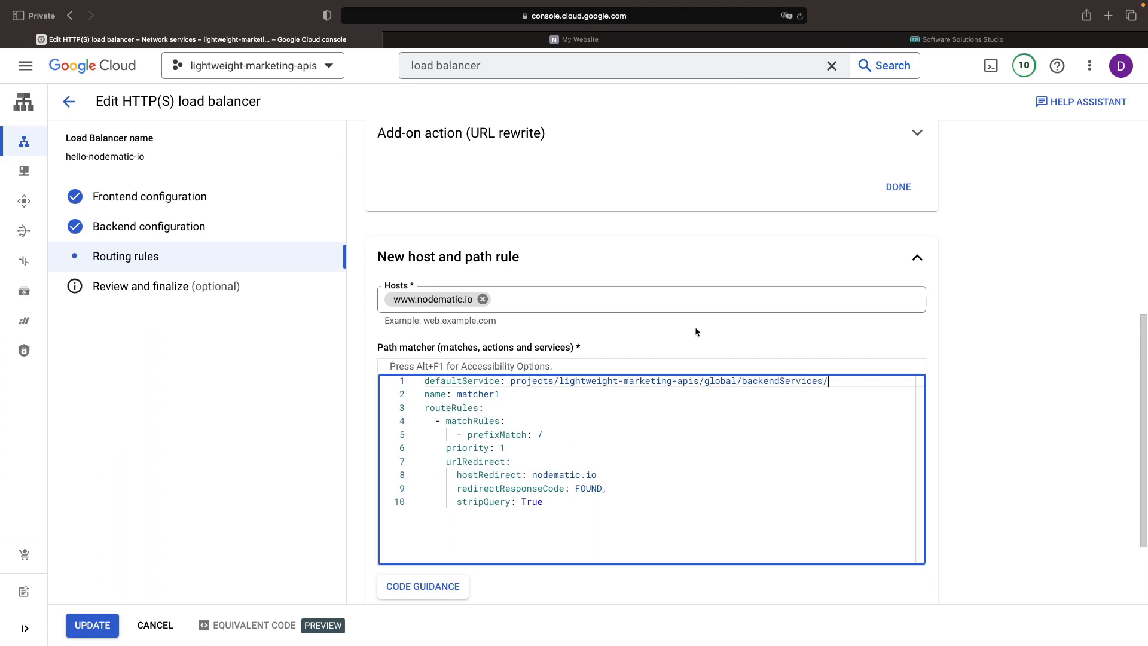
key("super+Tab")
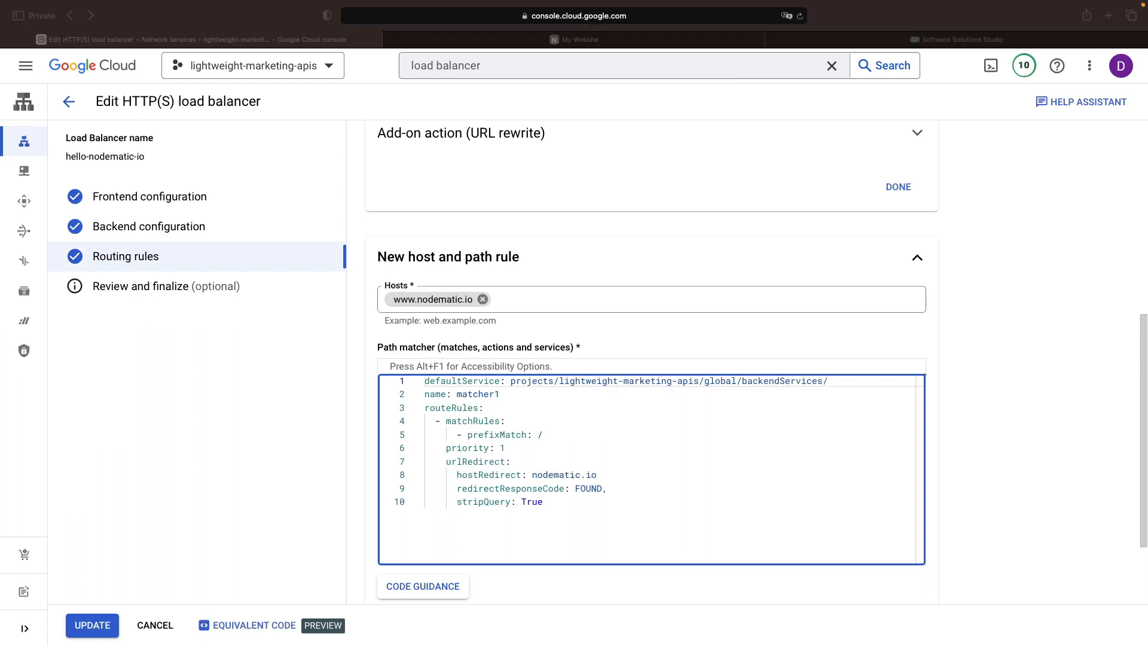
type("s/")
key("super+Tab")
type("hello-")
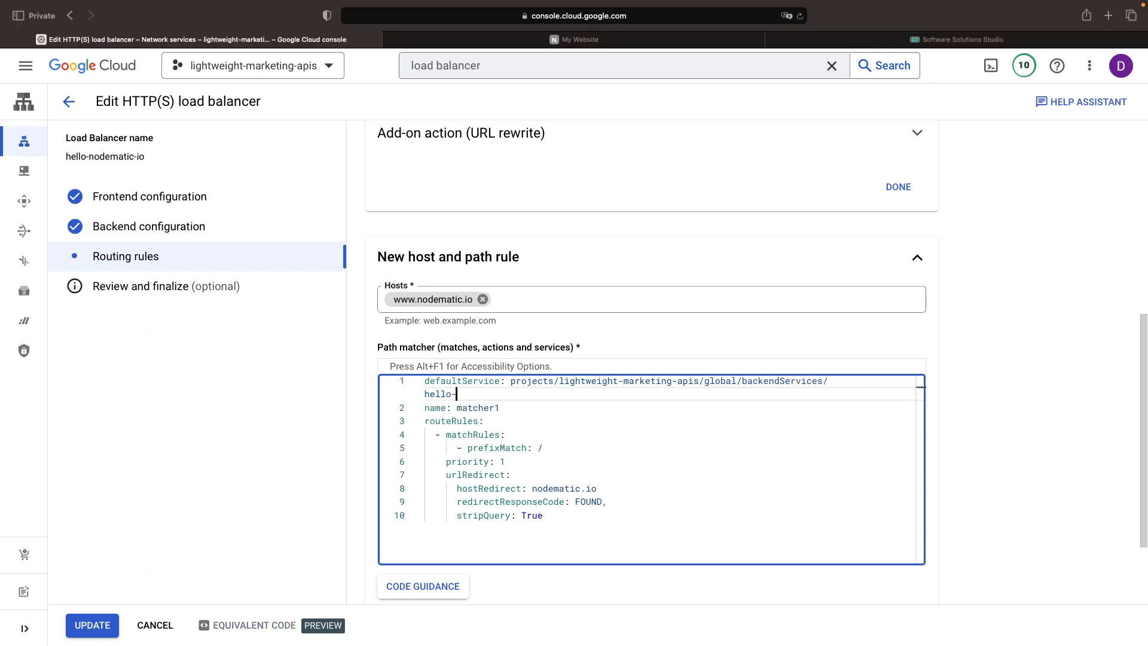
type("nodematic-io")
scroll(568, 492, "down", 1)
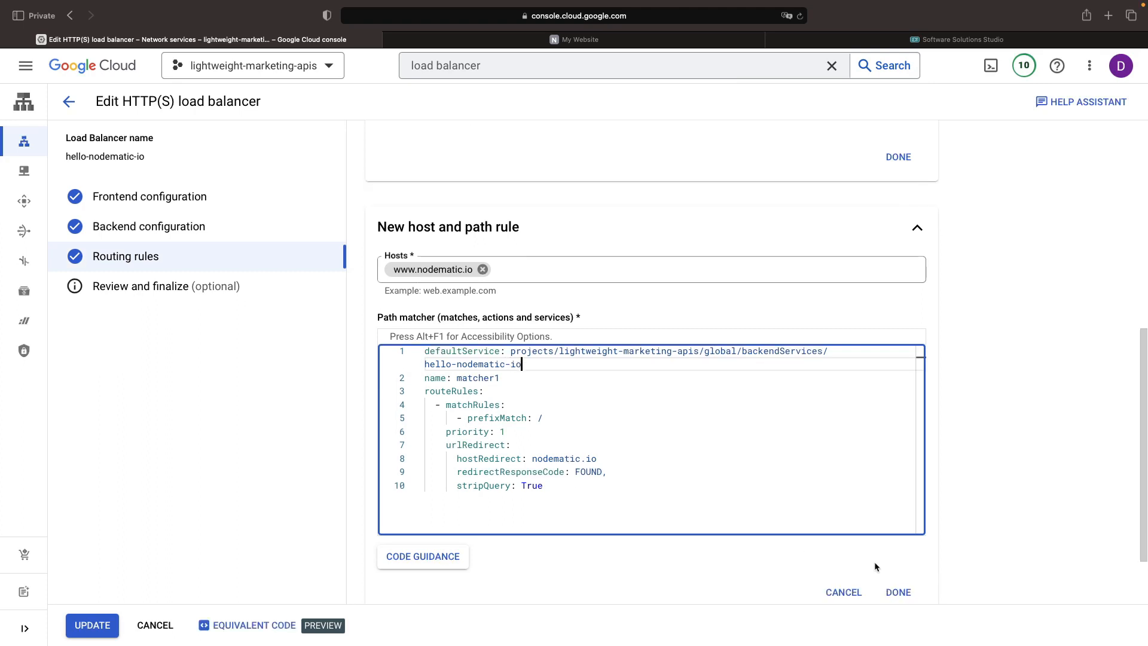
left_click(897, 591)
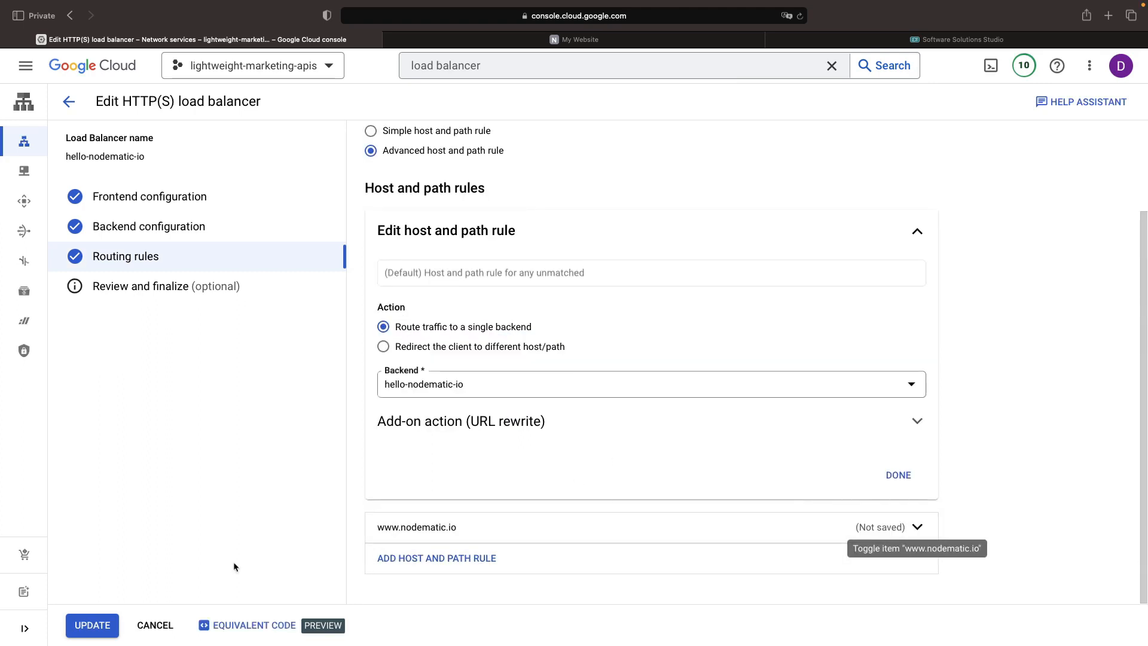
left_click(95, 625)
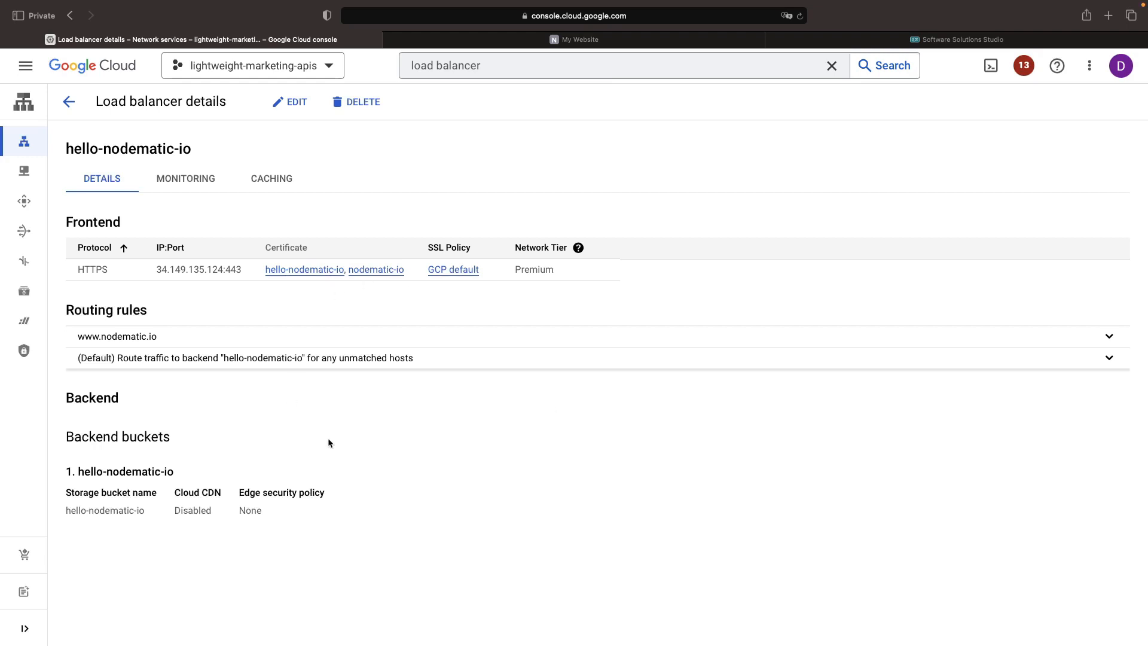
left_click(621, 37)
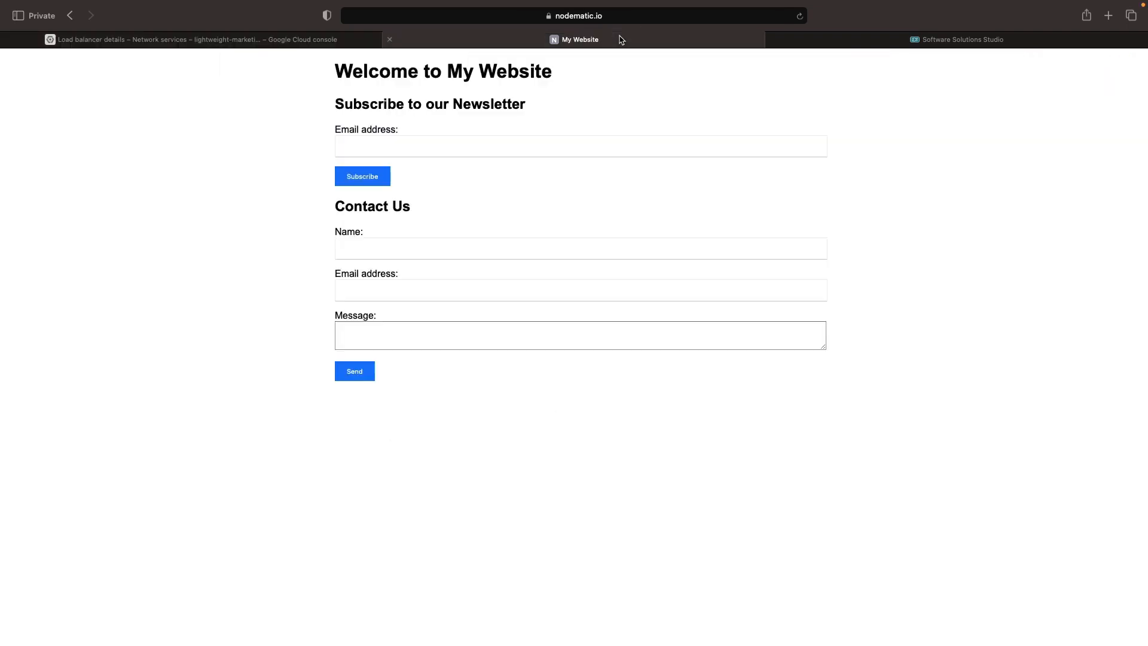
left_click(574, 16)
key("Left")
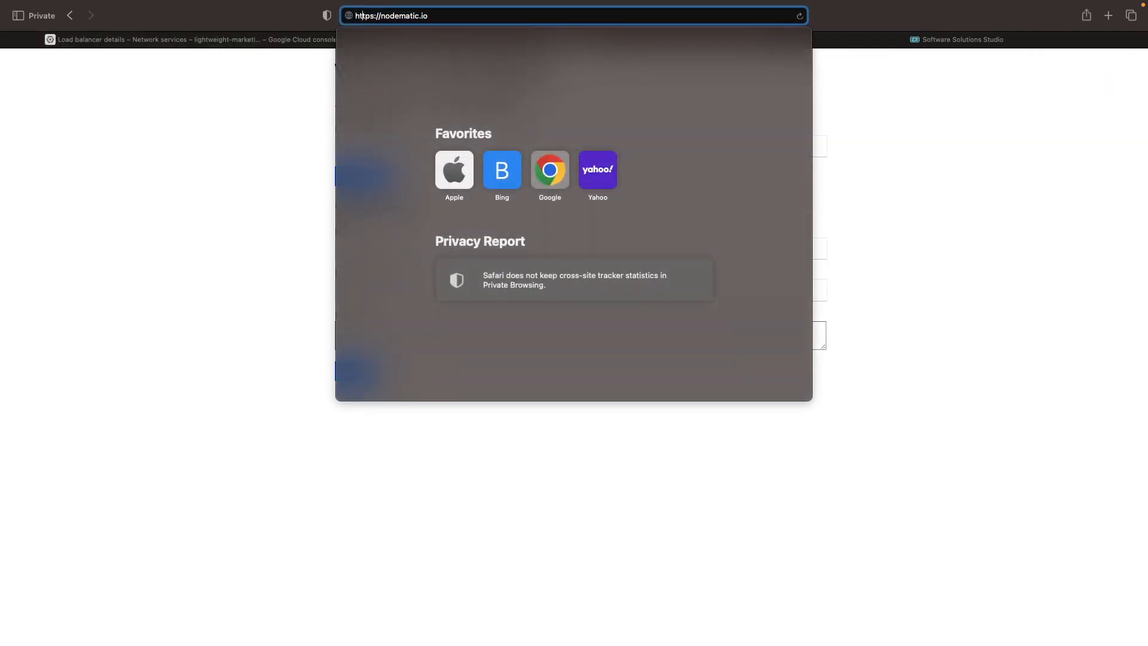
type("www.")
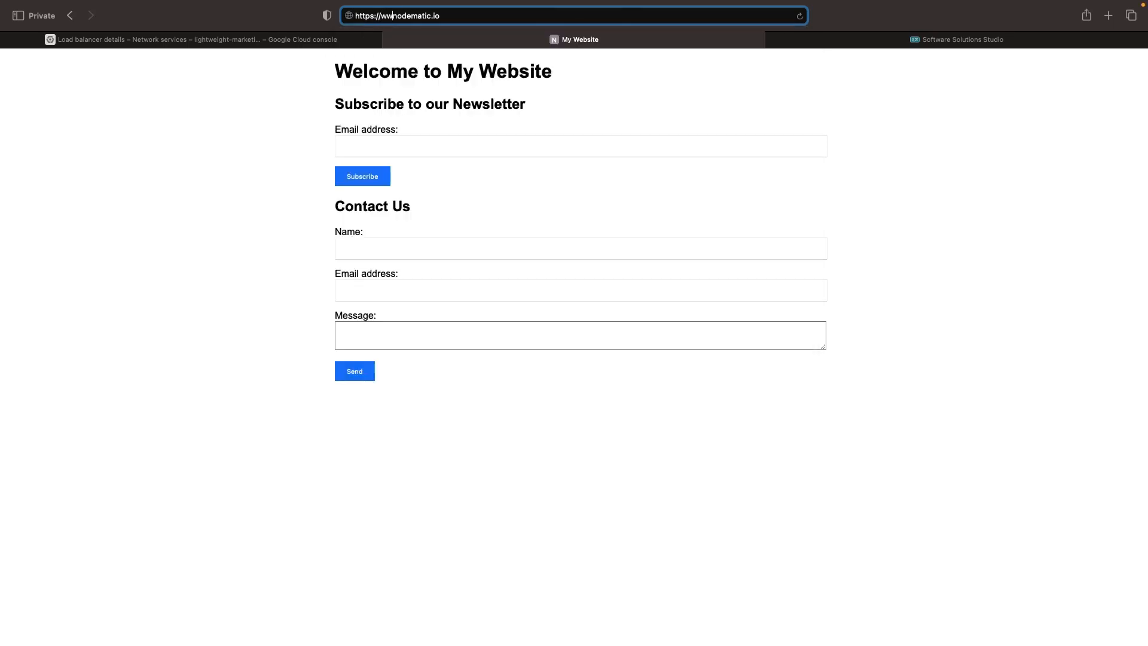
key("Return")
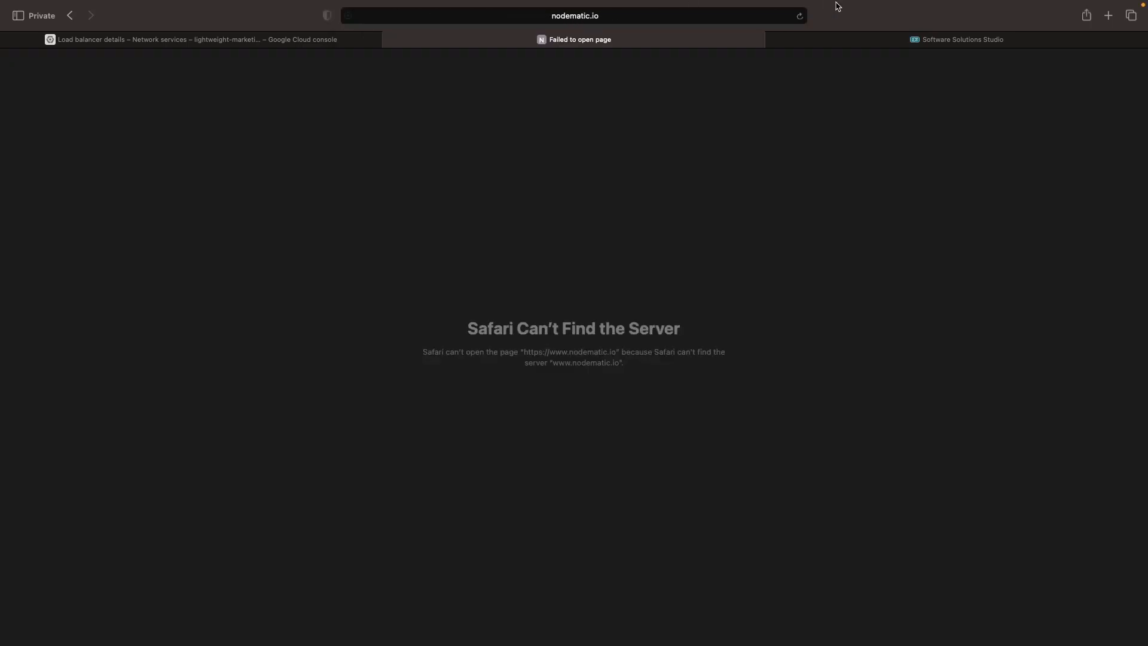
left_click(683, 21)
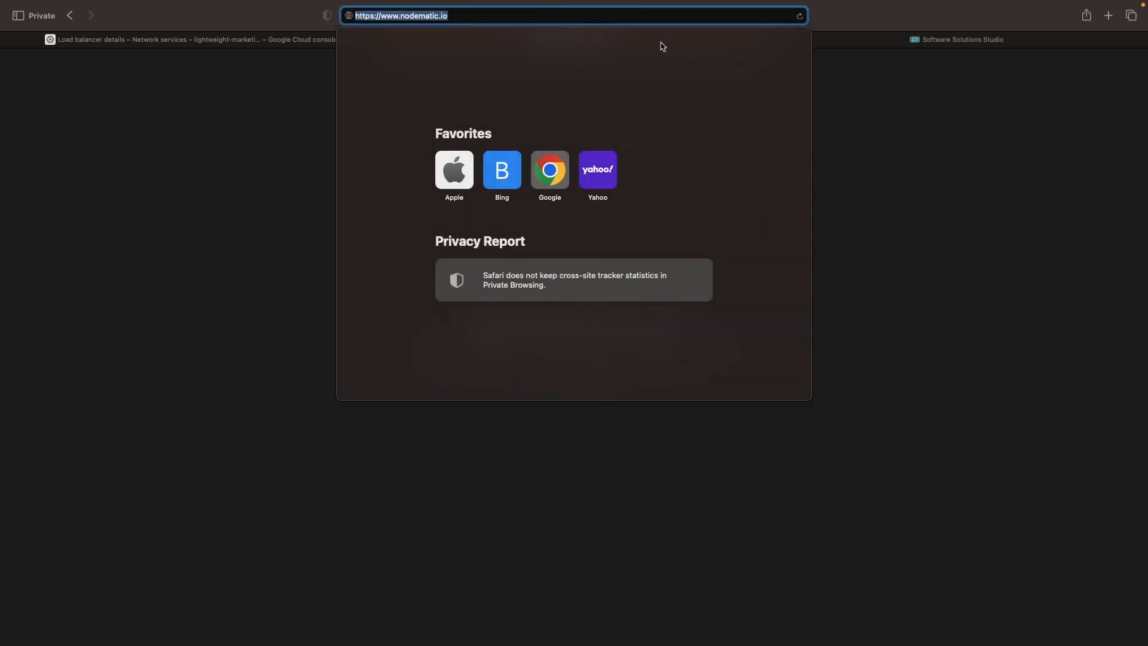
Return to the load balancer details in the Google Cloud console and copy the HTTPS frontend's IP address without the port
left_click(266, 41)
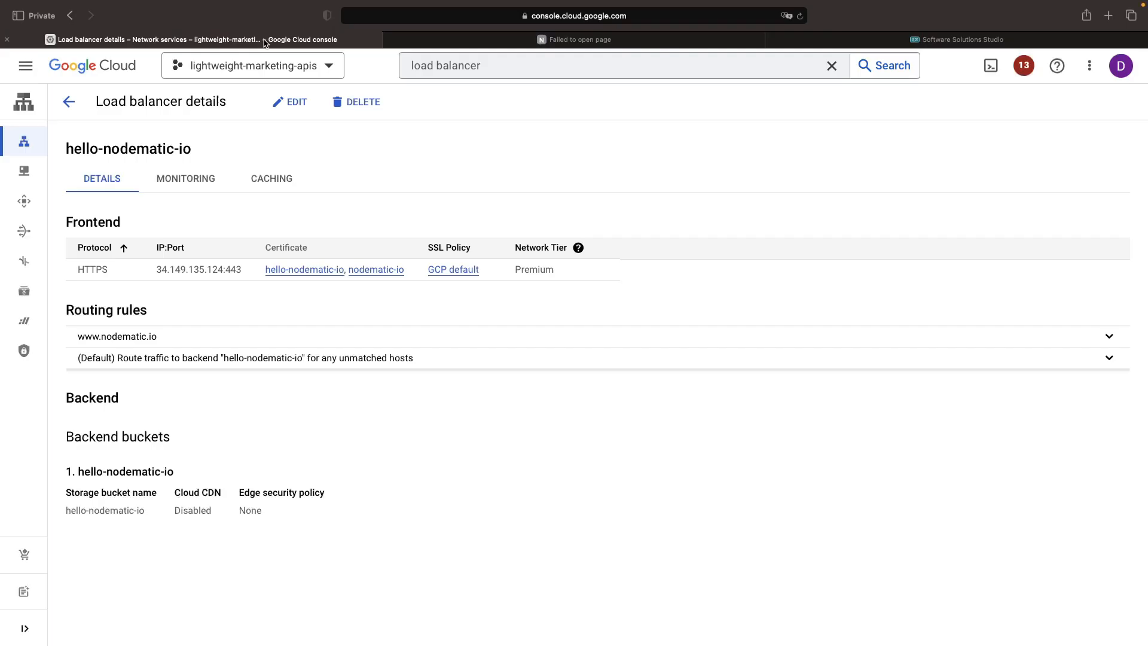
double_click(196, 273)
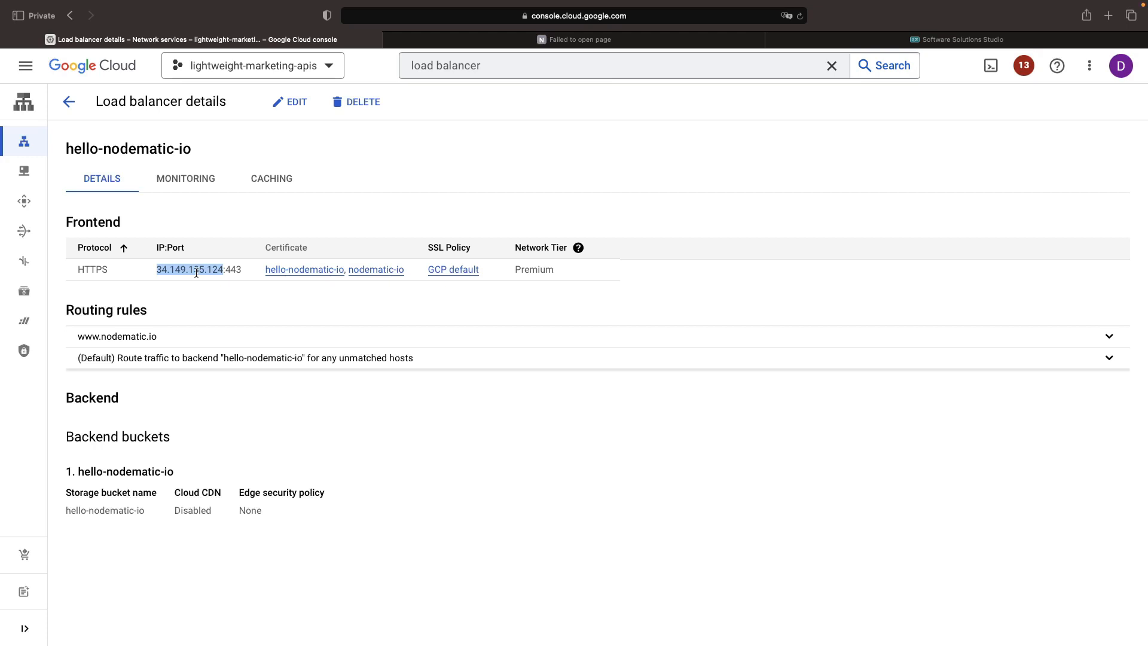
key("super+c")
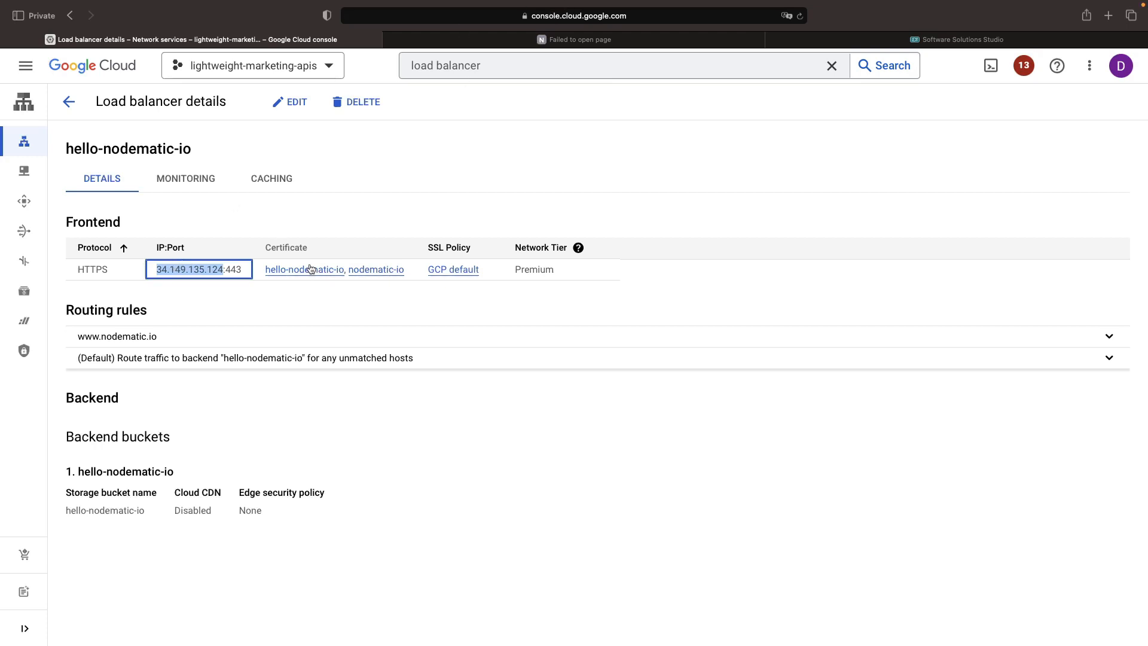
Edit the load balancer's HTTPS frontend on port 443 and add a second entry to its additional certificates
left_click(291, 106)
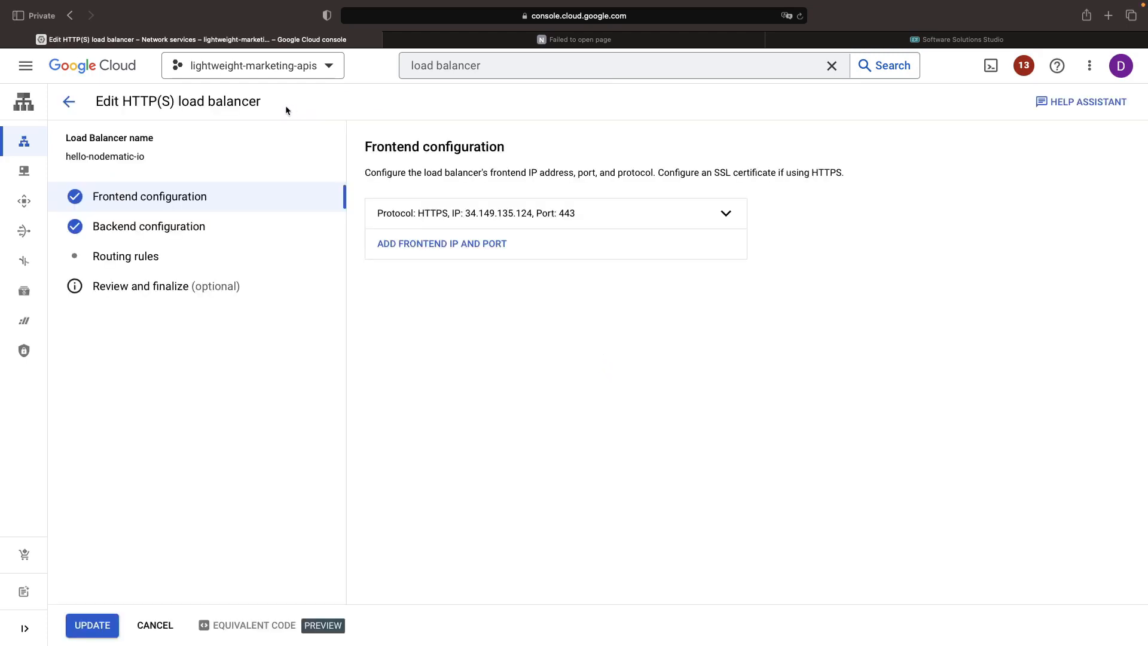
left_click(612, 218)
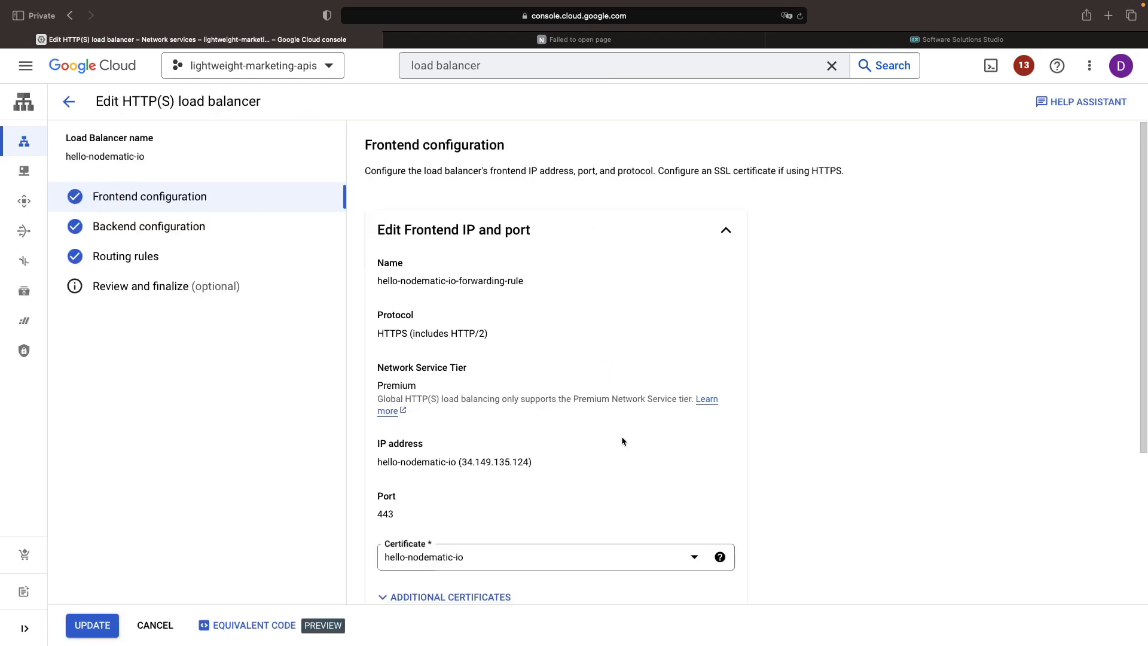
scroll(621, 436, "down", 3)
left_click(496, 446)
scroll(505, 487, "down", 1)
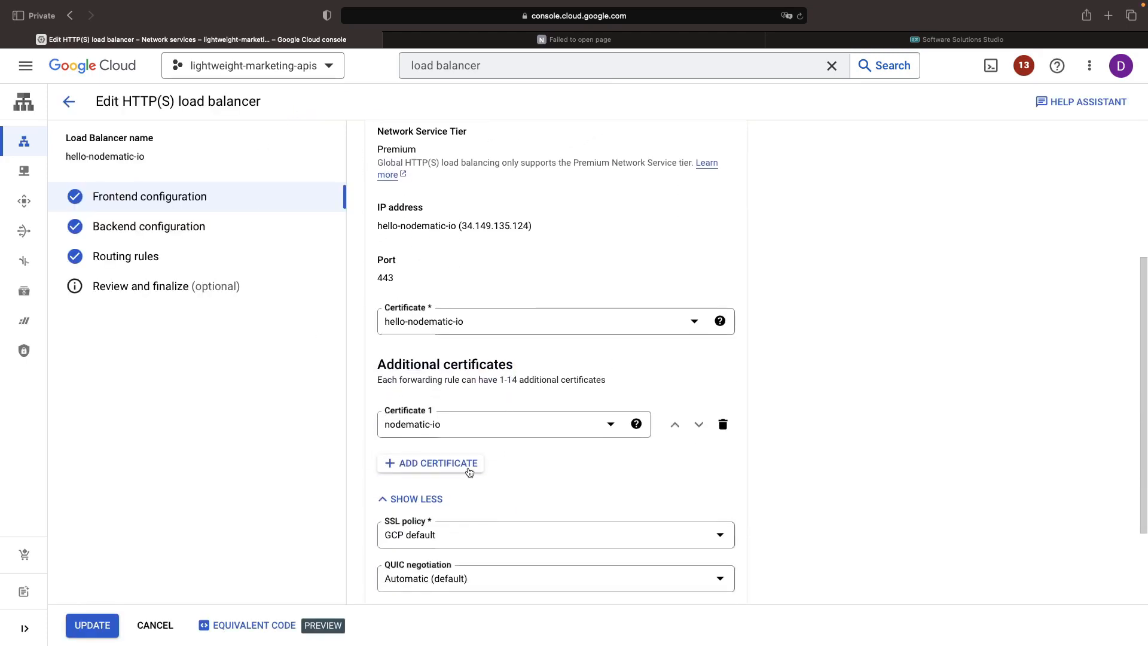
left_click(469, 464)
left_click(469, 460)
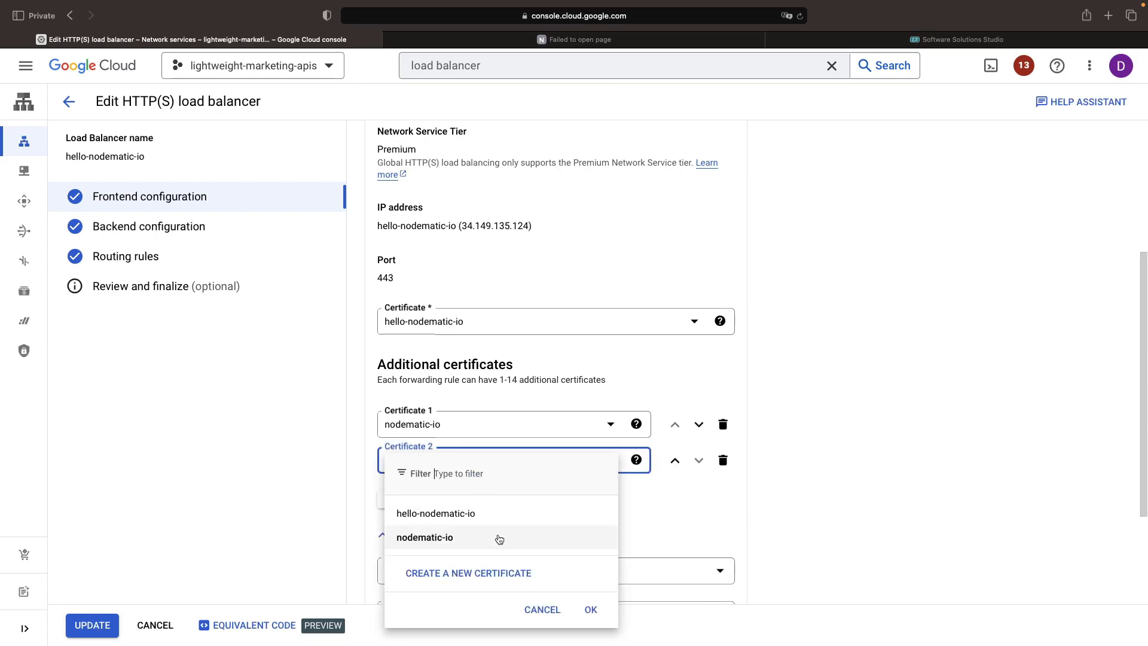
left_click(534, 573)
left_click(492, 120)
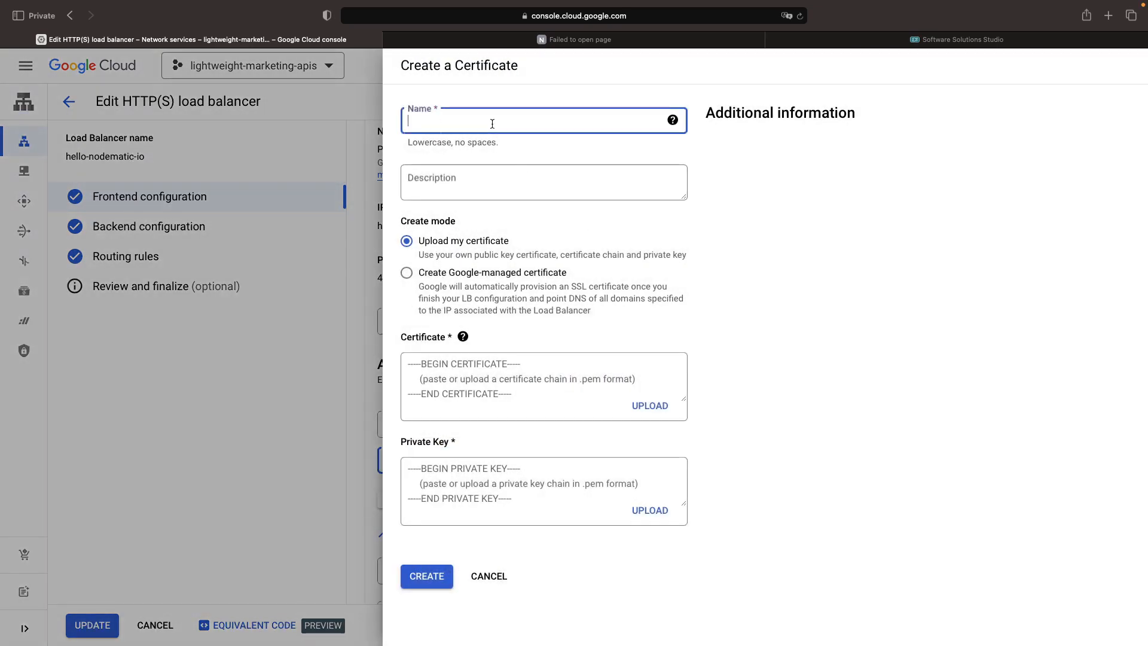
type("www-nodematic-io")
left_click(433, 272)
left_click(444, 391)
type("www.nodemati")
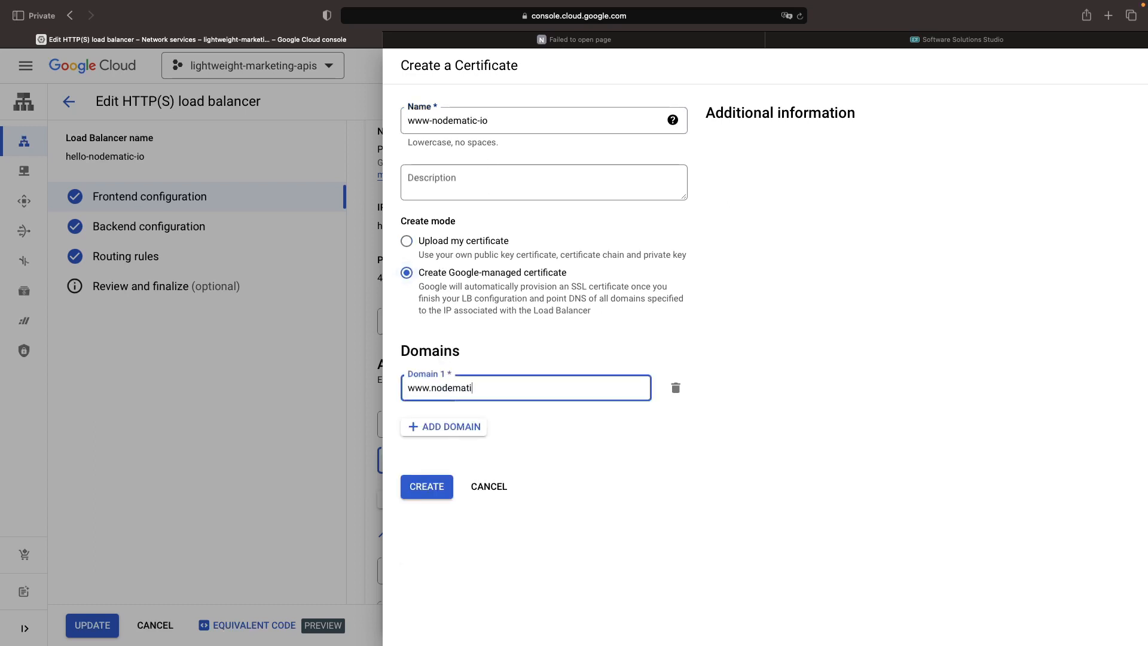
left_click(418, 487)
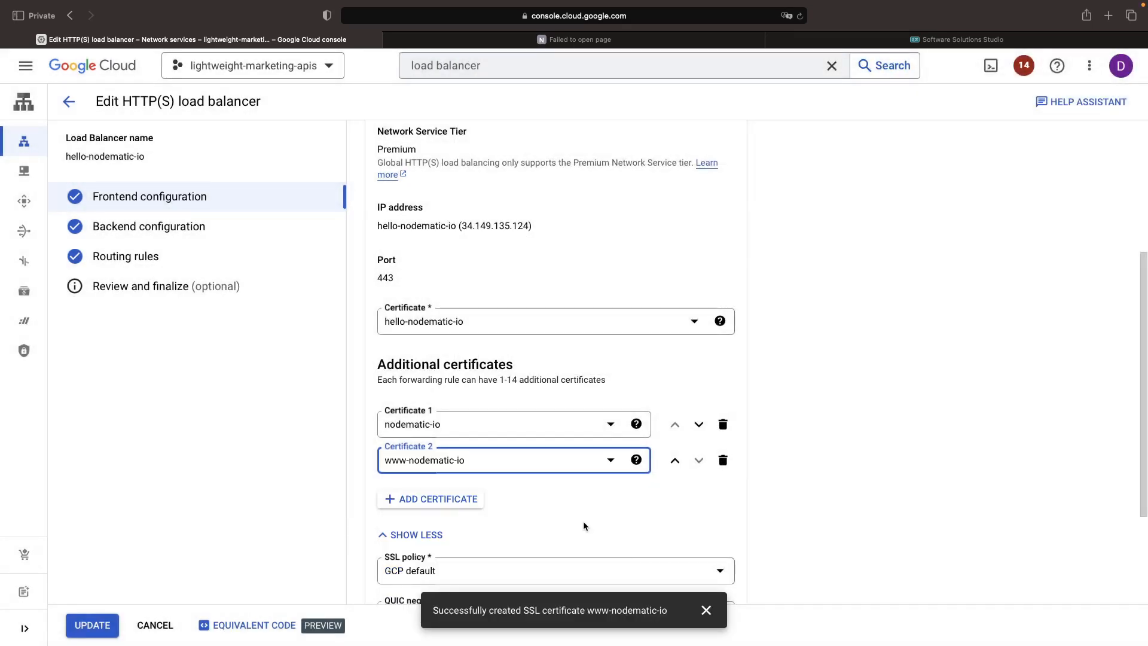
Finish the frontend changes and update the load balancer
scroll(452, 547, "down", 3)
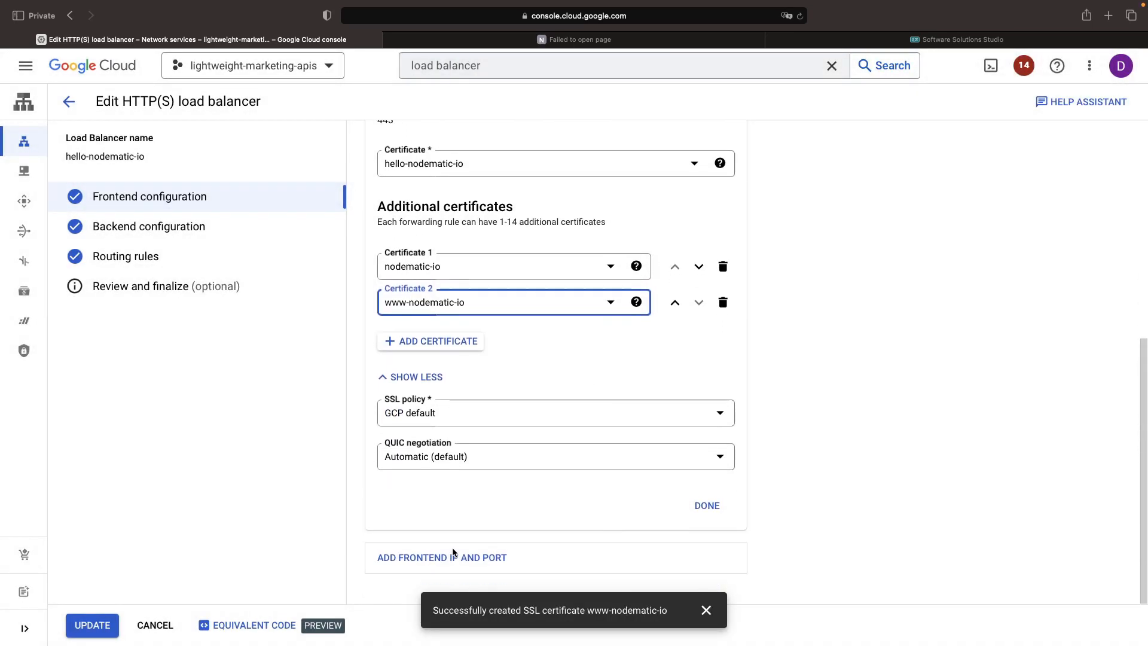
left_click(704, 506)
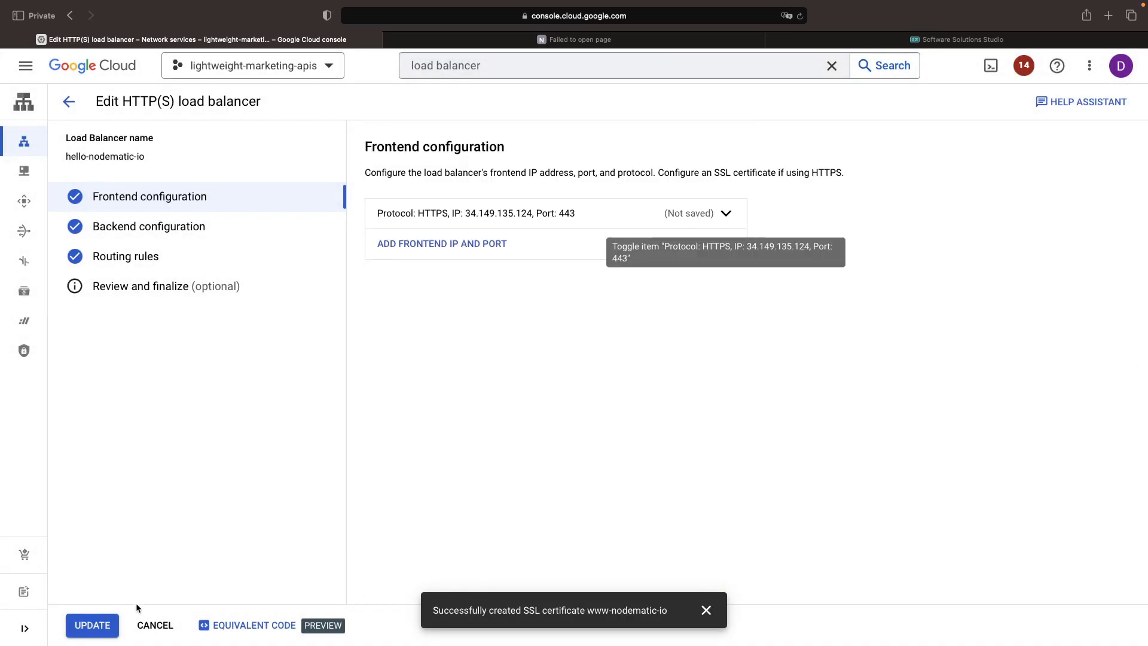
left_click(97, 624)
left_click(704, 609)
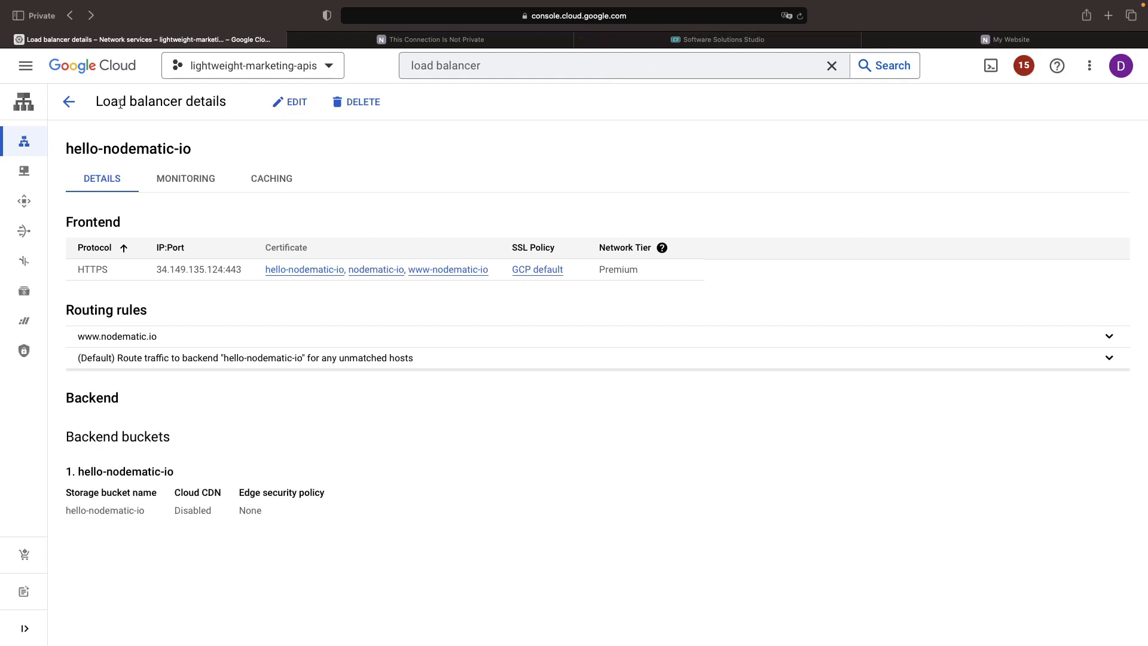
Start creating a new internet-facing Global HTTP(S) Load Balancer from the load balancer list
left_click(69, 102)
left_click(261, 108)
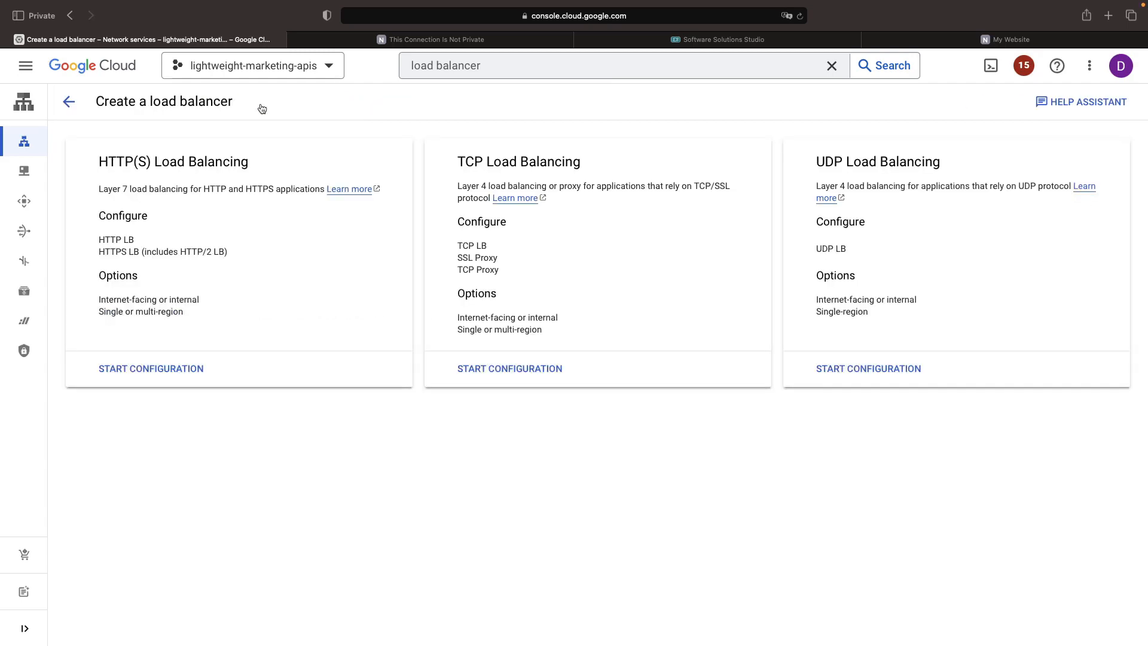
left_click(147, 368)
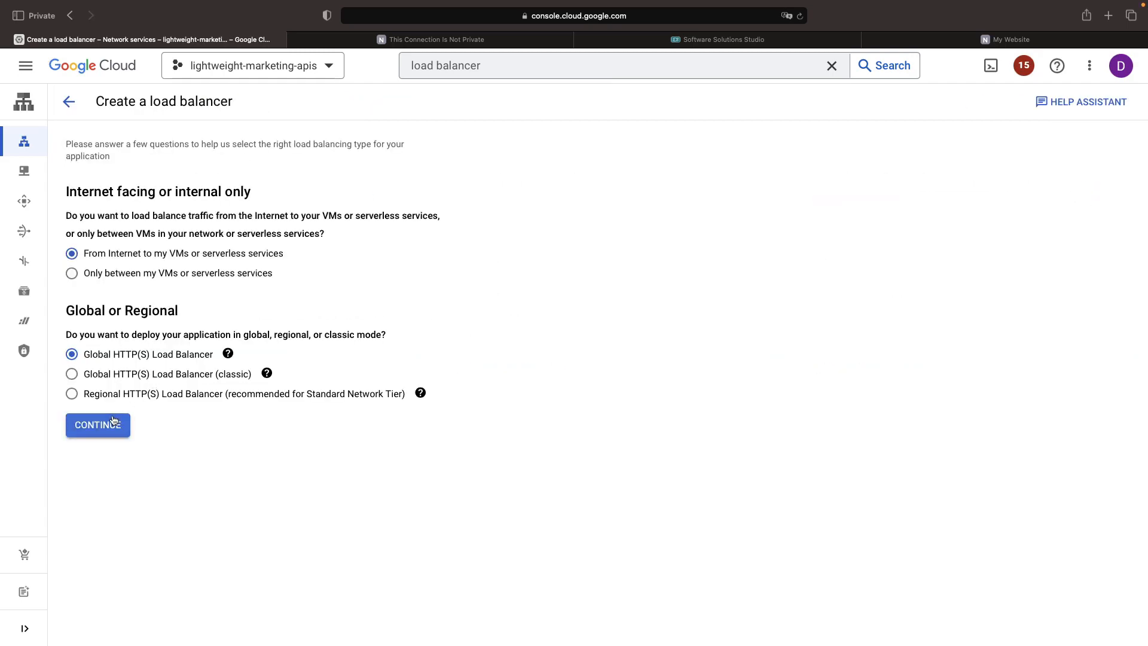
left_click(96, 424)
Set the new frontend's protocol to HTTPS (includes HTTP/2) and choose the www-nodematic-io certificate
scroll(454, 419, "down", 3)
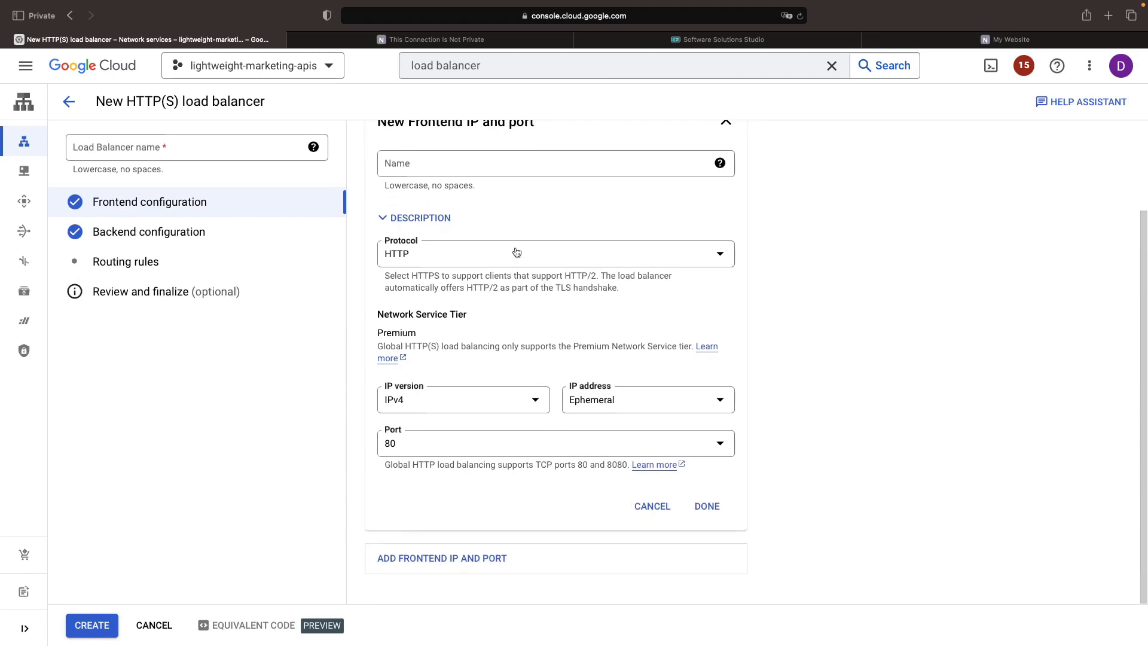
left_click(509, 254)
left_click(478, 288)
left_click(454, 500)
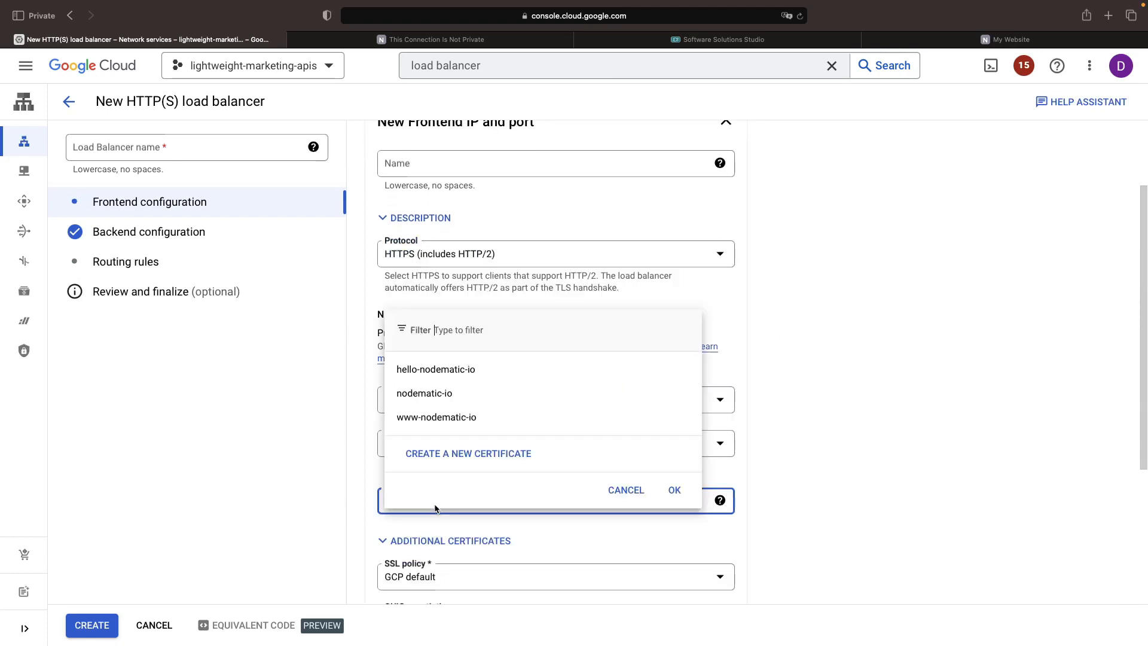
left_click(445, 419)
scroll(501, 499, "down", 3)
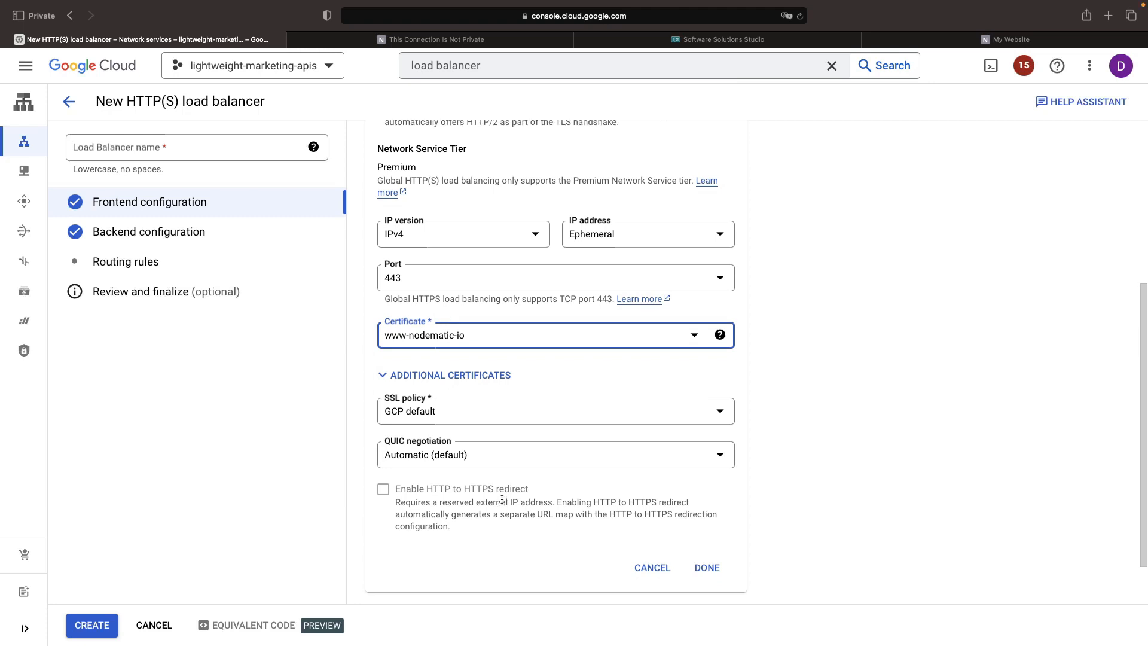
scroll(501, 500, "up", 1)
scroll(501, 500, "down", 3)
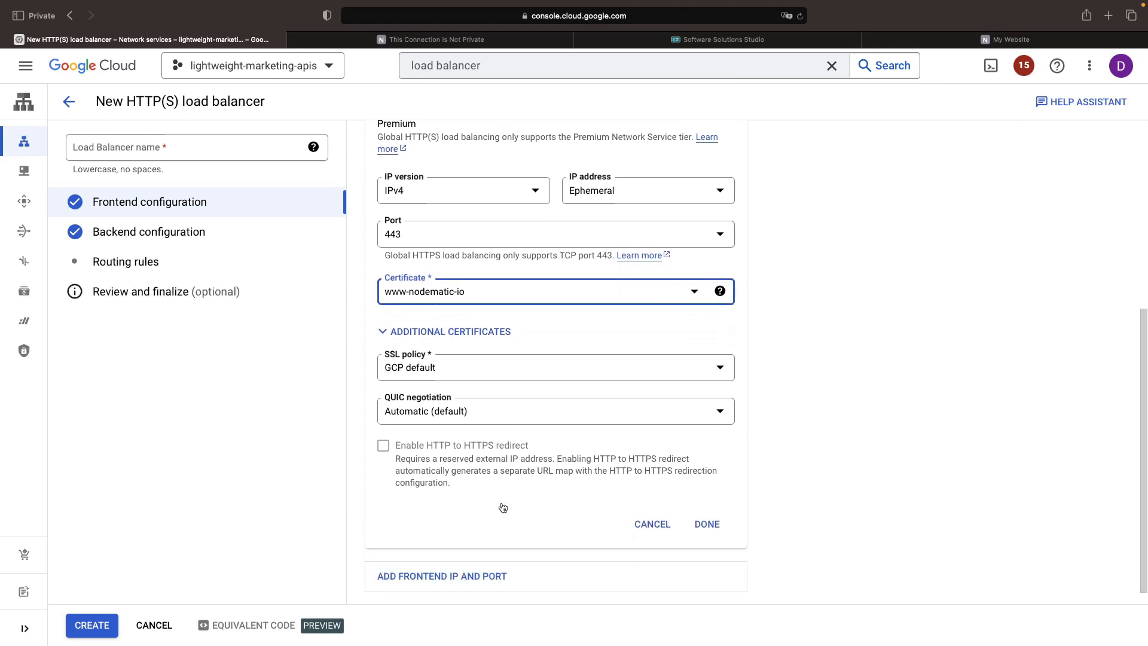
Review the available backend services and backend buckets in the backend configuration without selecting any
left_click(213, 237)
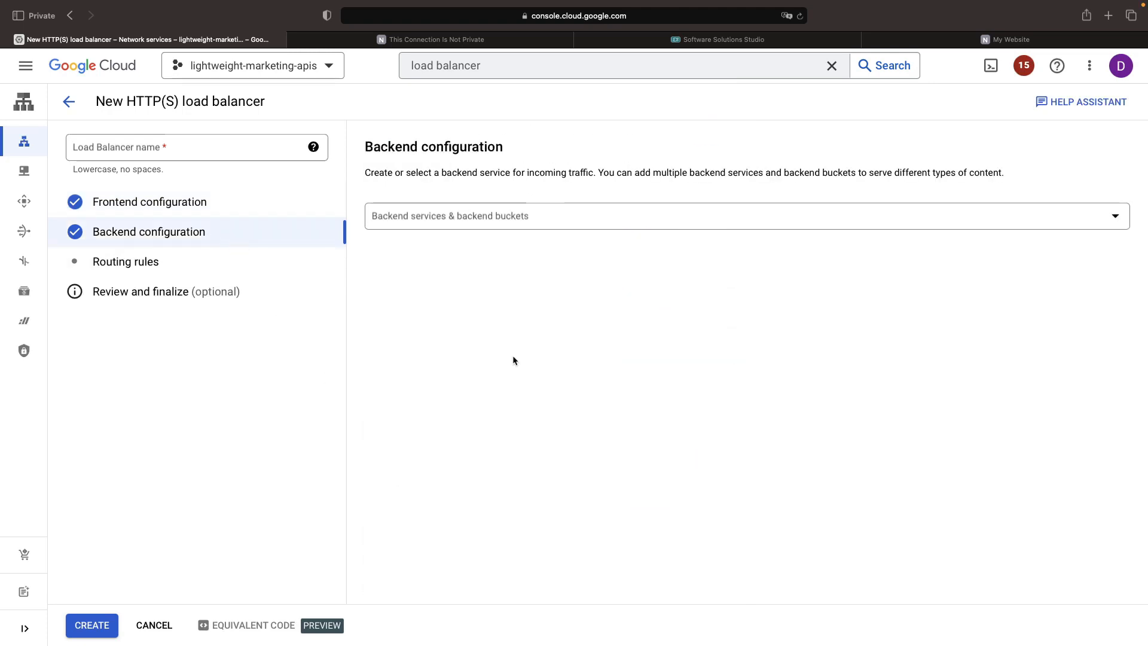
left_click(449, 219)
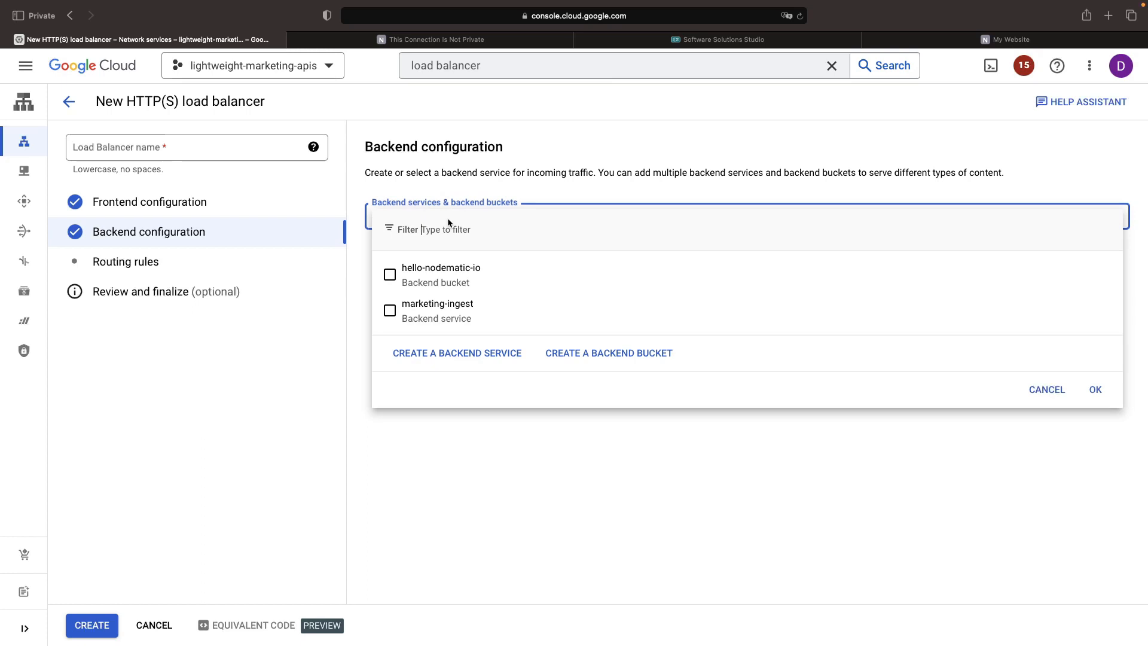
left_click(282, 346)
In advanced host and path routing mode, set the default rule to redirect the client to the host nodematic.io
left_click(253, 261)
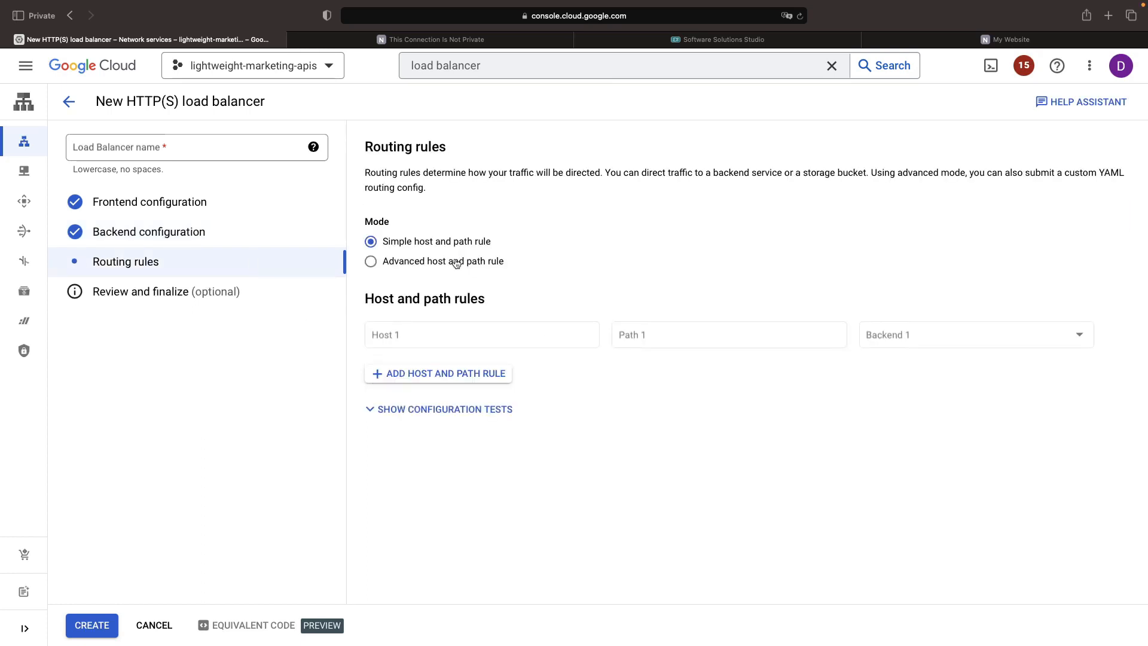
left_click(430, 267)
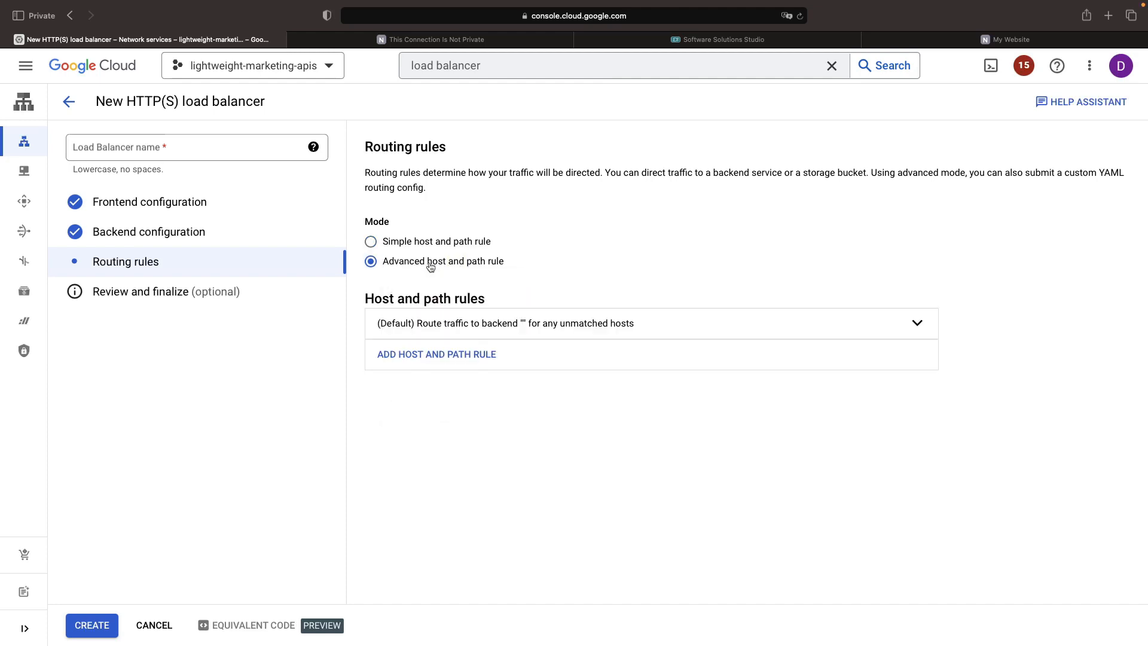
left_click(571, 326)
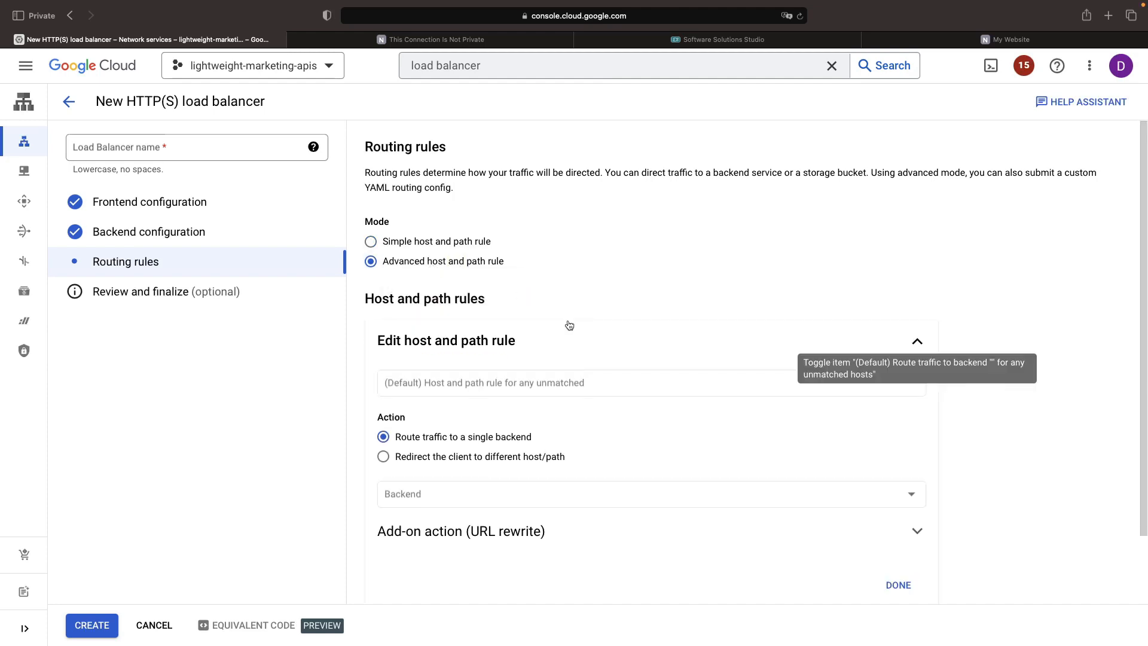
left_click(487, 457)
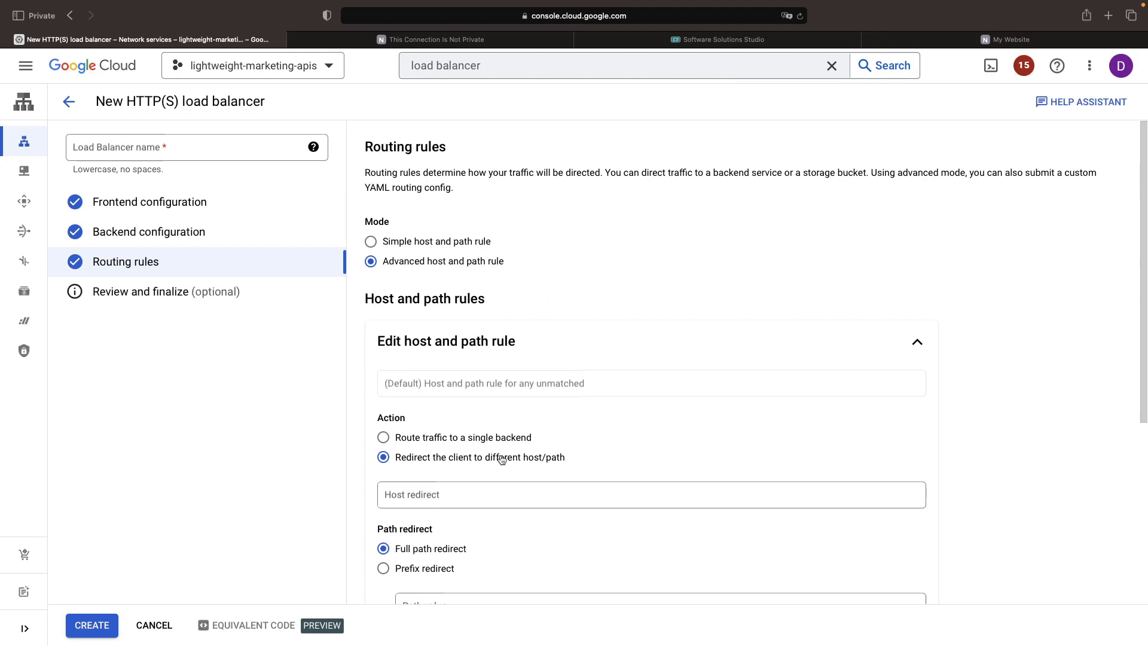
scroll(501, 459, "down", 3)
left_click(448, 376)
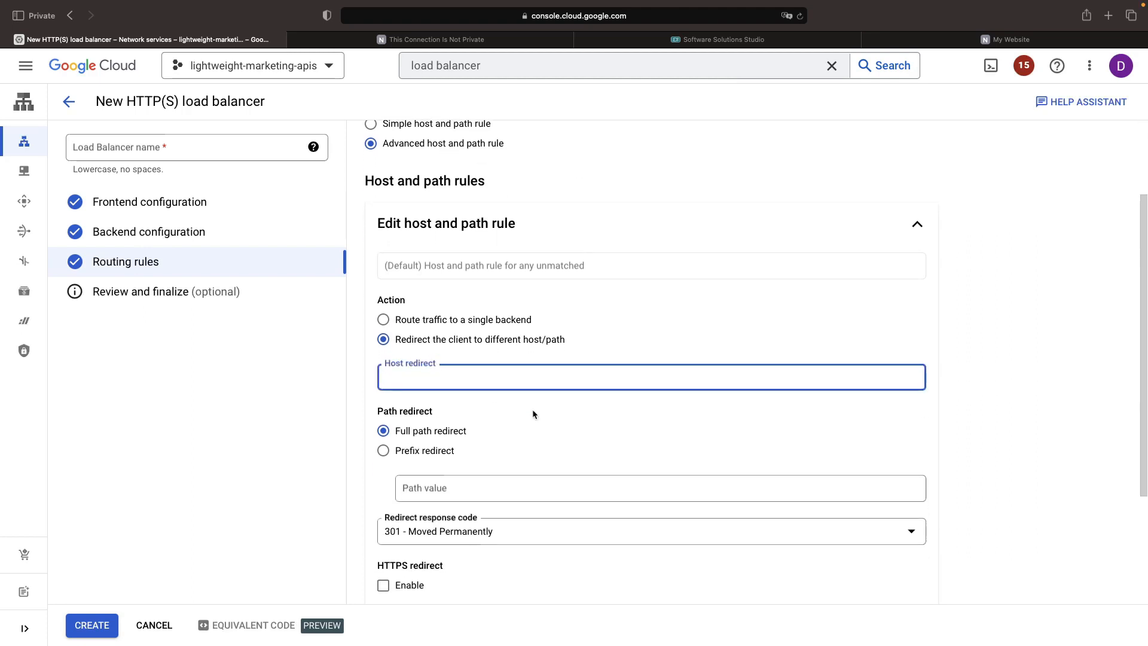
type("nodematic.io")
scroll(541, 442, "down", 3)
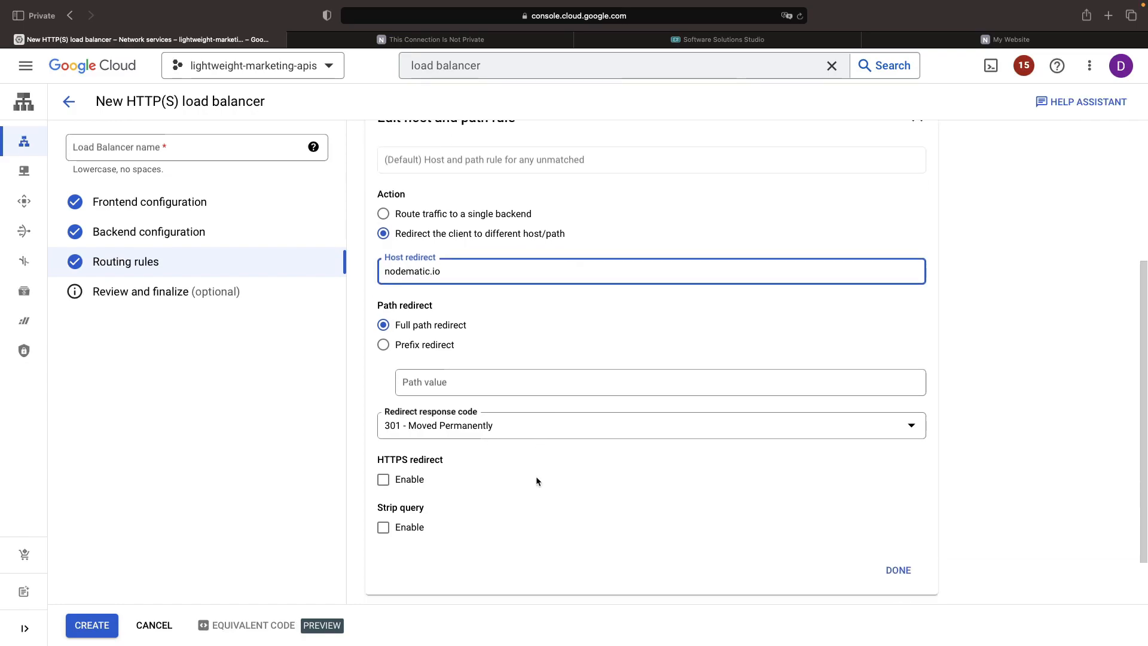